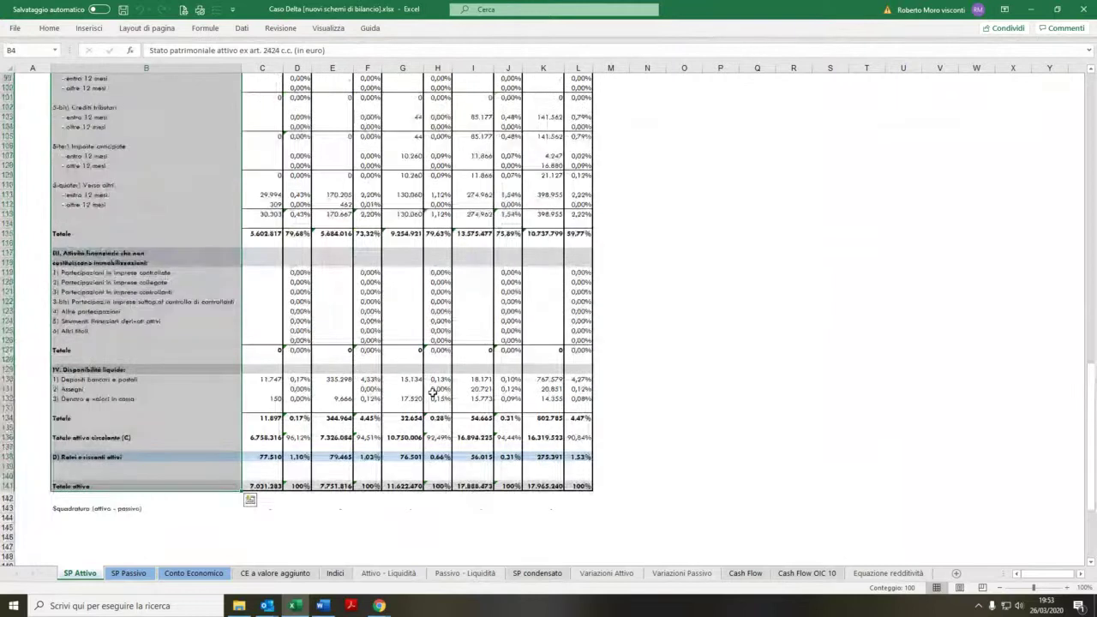
# Step: Return to the start of the SP Attivo sheet and set its zoom to 154%
pyautogui.scroll(20, 155, 522)
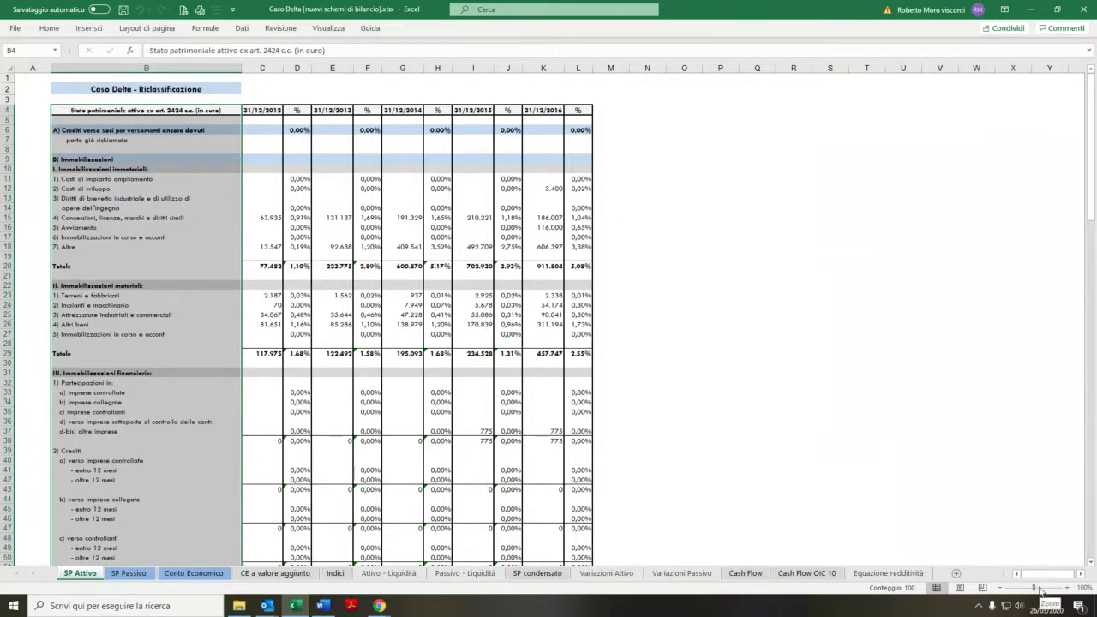
pyautogui.moveTo(1032, 588); pyautogui.dragTo(1038, 589)
pyautogui.scroll(1, 931, 515)
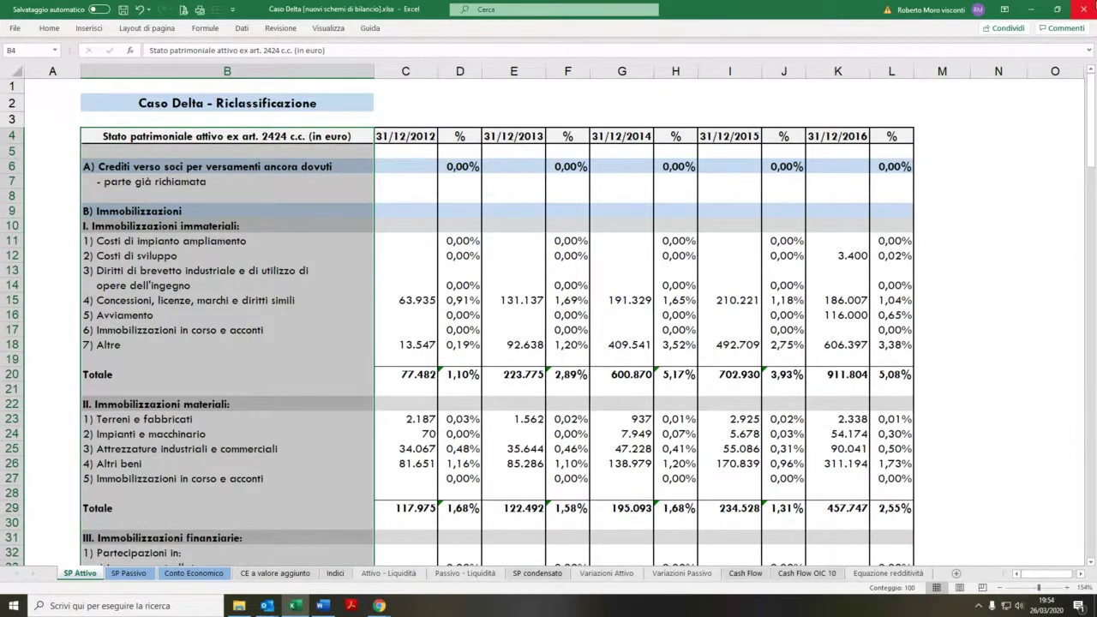
# Step: Set the SP Passivo sheet's zoom to 142% and review the liabilities down to the Totale passivo row
pyautogui.click(137, 579)
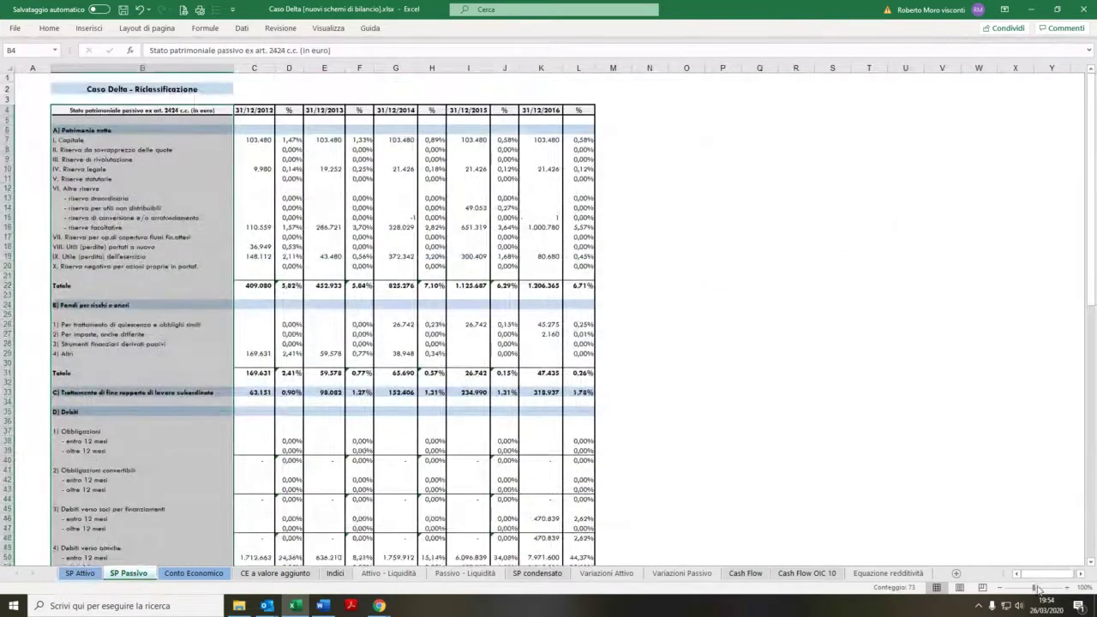
pyautogui.moveTo(1033, 587); pyautogui.dragTo(1038, 590)
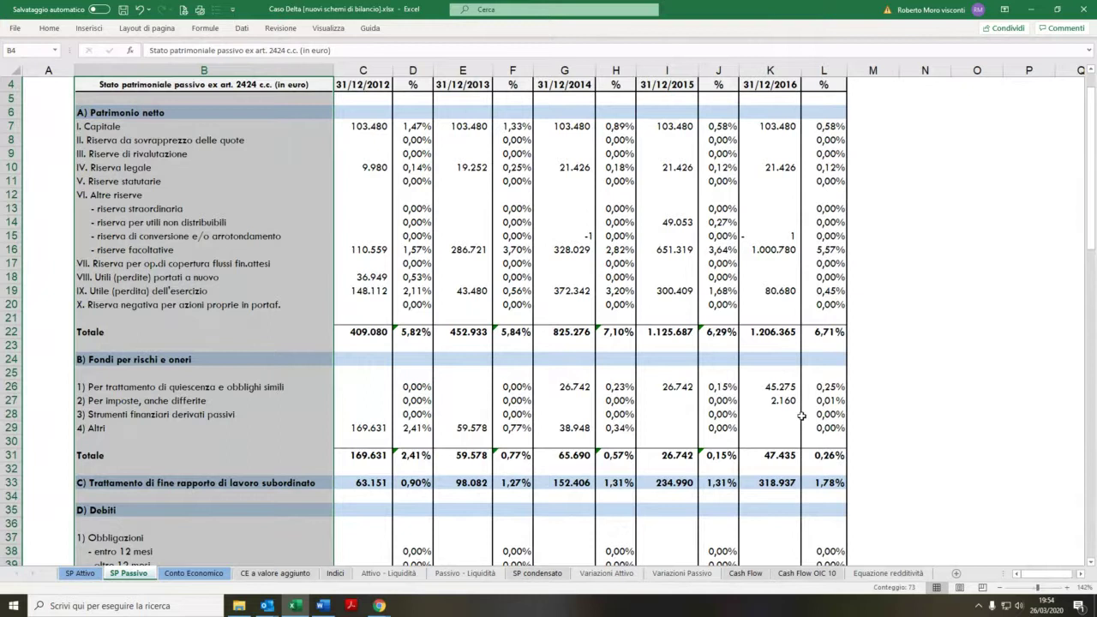
pyautogui.scroll(-5, 801, 415)
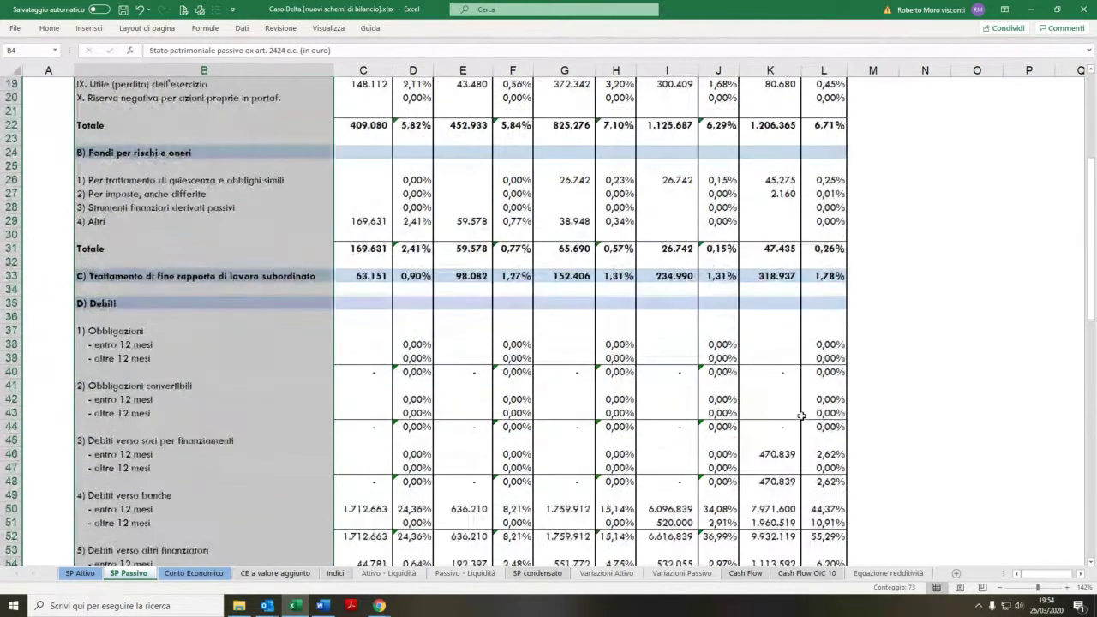
pyautogui.scroll(-18, 801, 415)
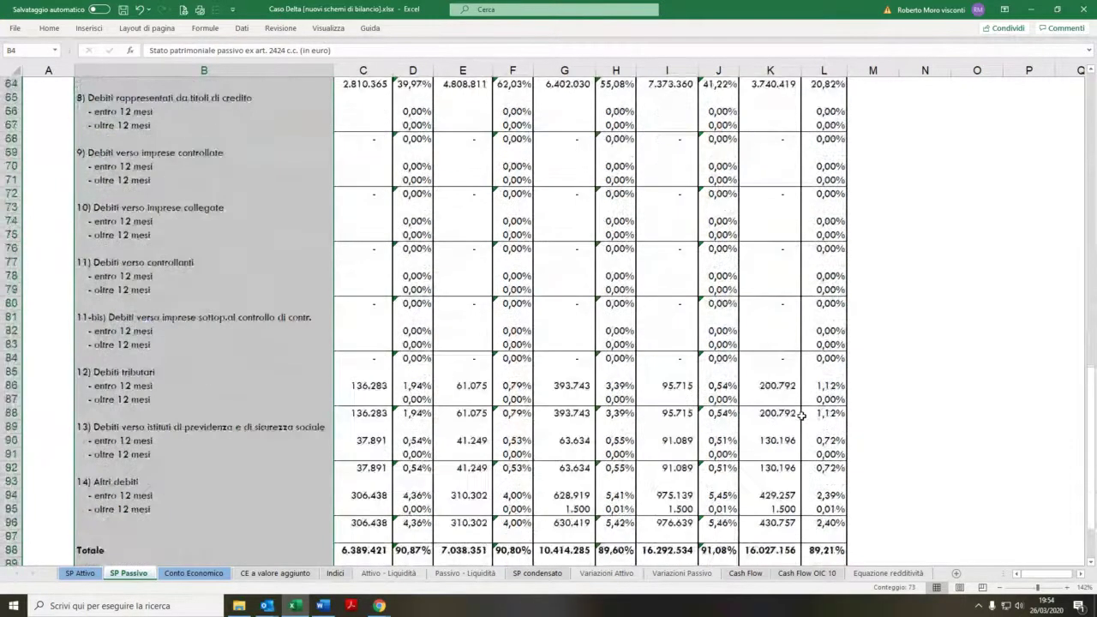
pyautogui.scroll(-1, 801, 415)
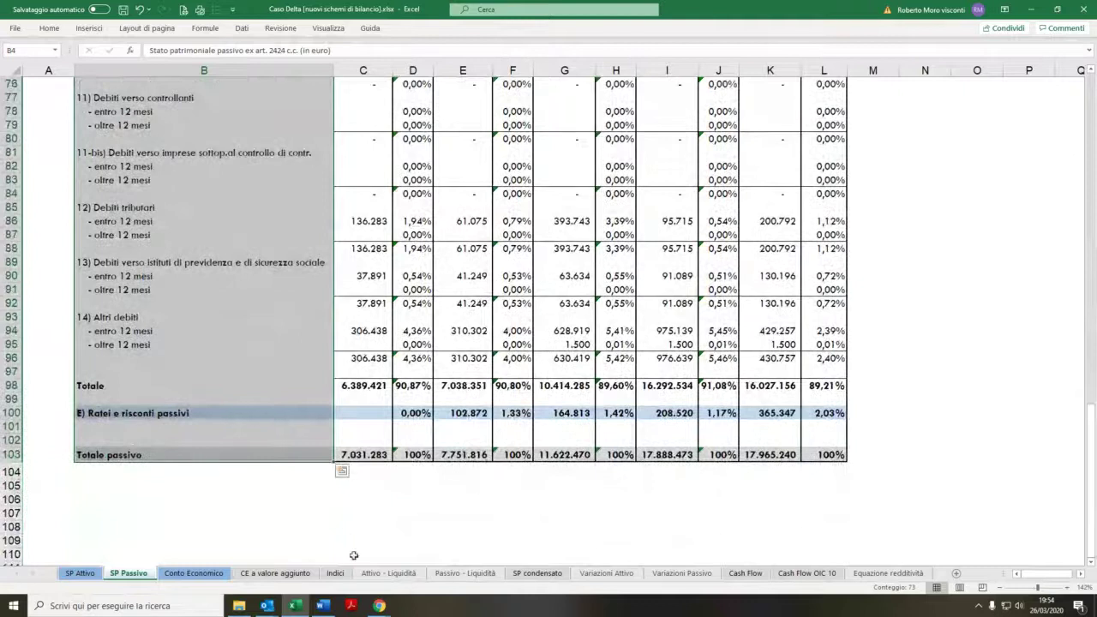
# Step: Go to the Squadratura (attivo - passivo) row under the SP Attivo table and widen the 2012 and 2013 percentage columns
pyautogui.click(68, 572)
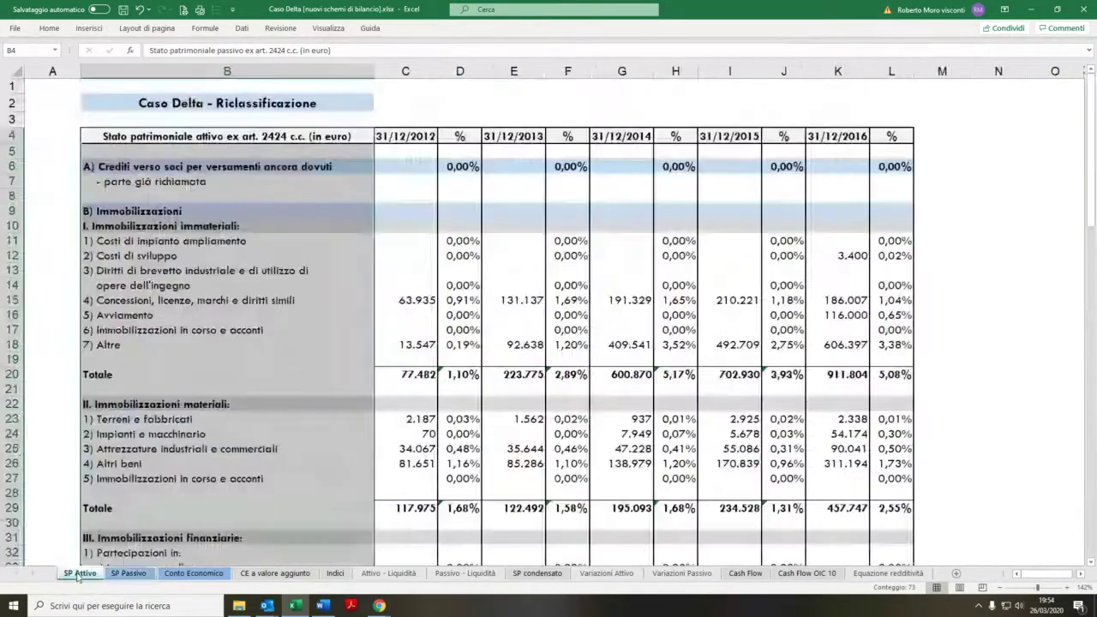
pyautogui.scroll(-20, 201, 534)
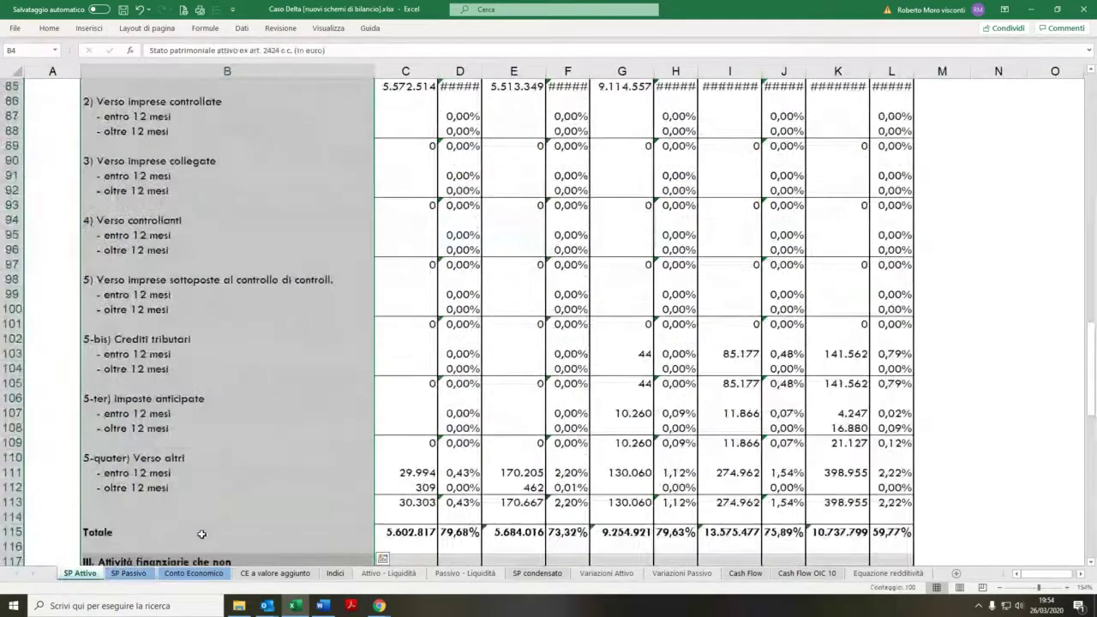
pyautogui.scroll(-13, 201, 534)
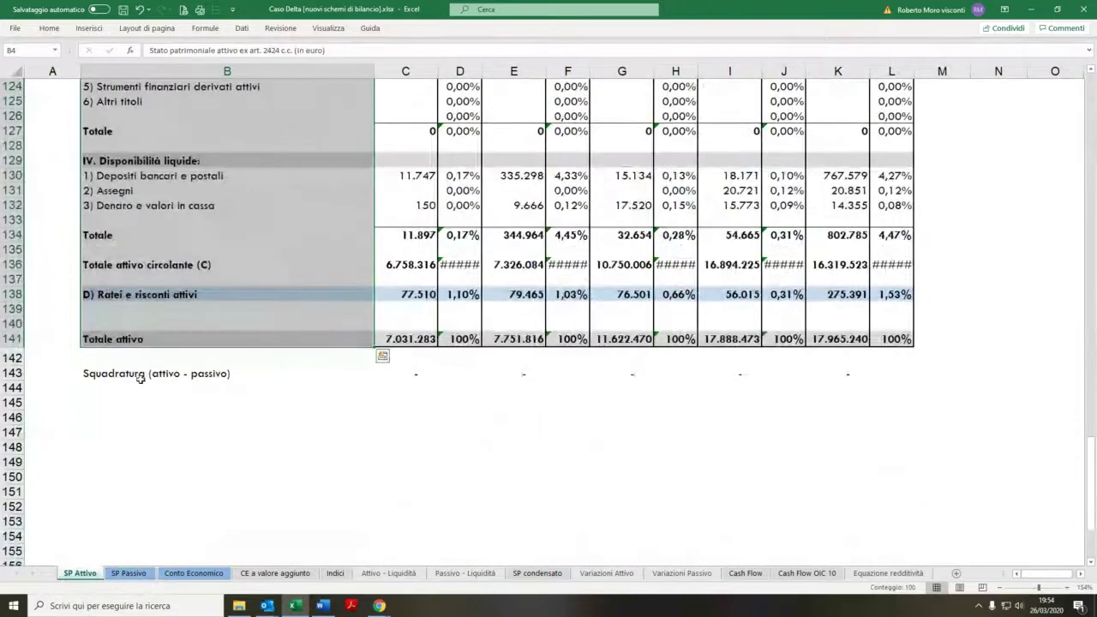
pyautogui.click(122, 376)
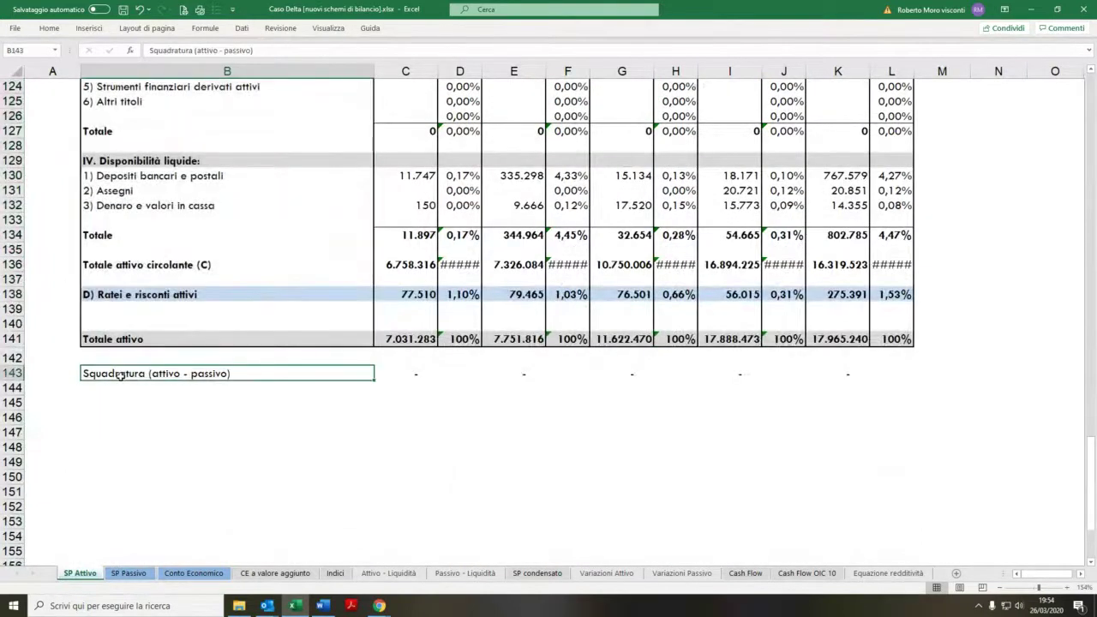
pyautogui.moveTo(482, 70); pyautogui.dragTo(490, 70)
pyautogui.moveTo(598, 70); pyautogui.dragTo(606, 70)
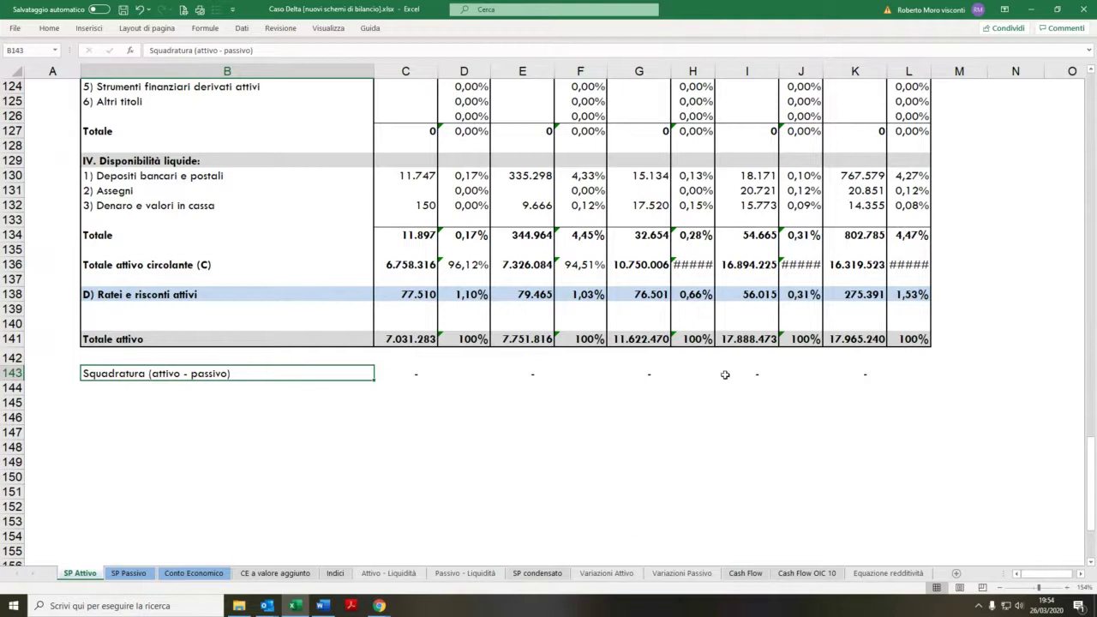
# Step: Test the attivo - passivo check by entering 999 for Assegni 2012 in cell C131, and undo the entry
pyautogui.click(412, 191)
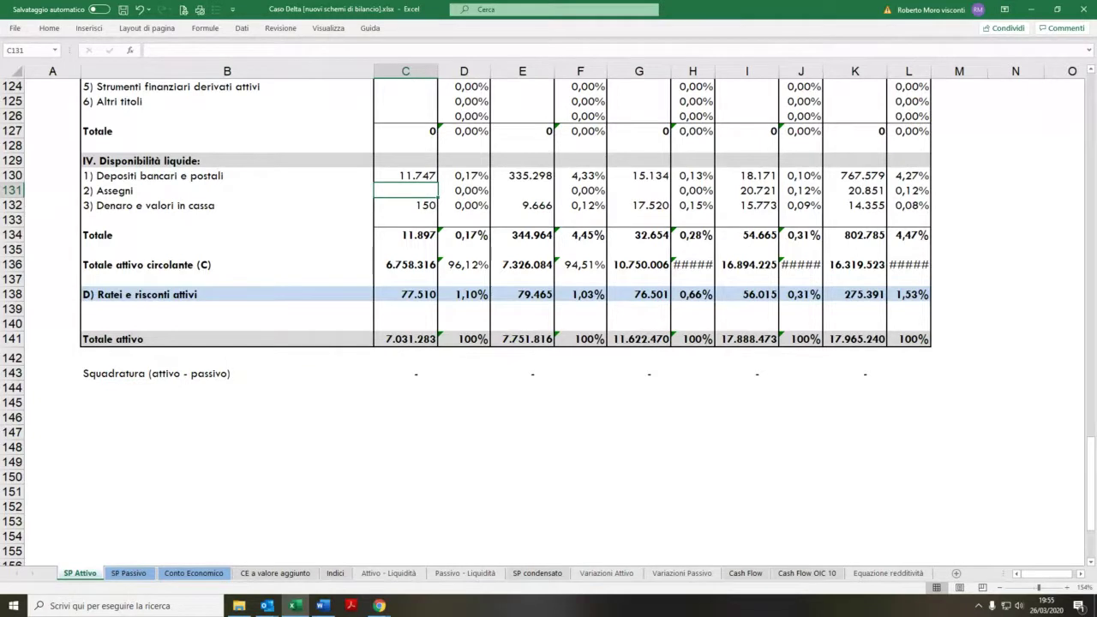
pyautogui.write('999')
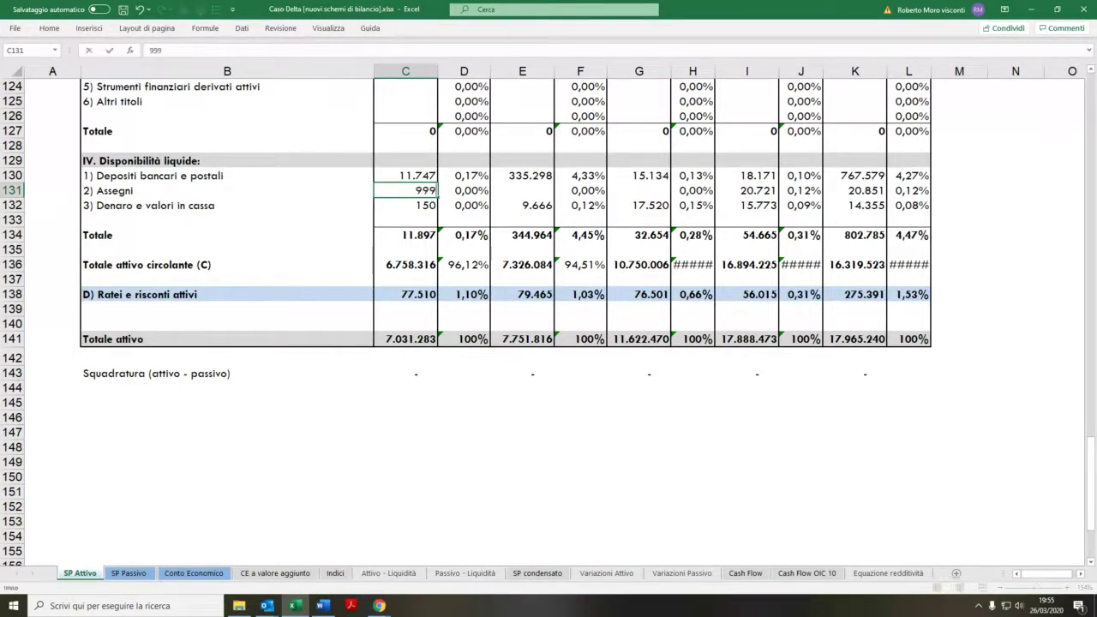
pyautogui.press('Return')
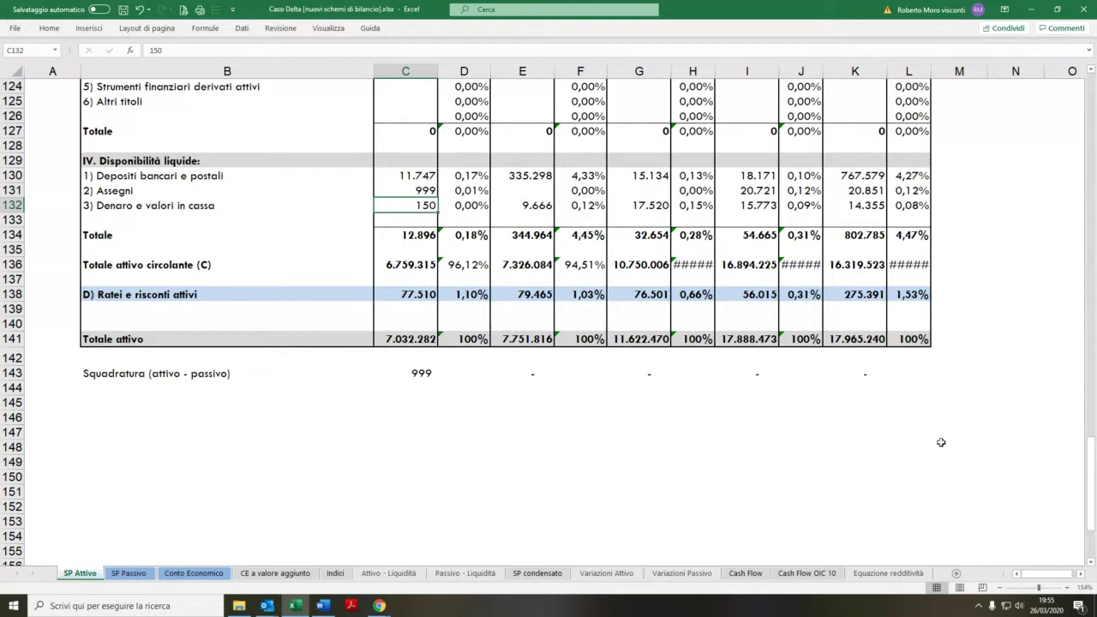
pyautogui.click(399, 187)
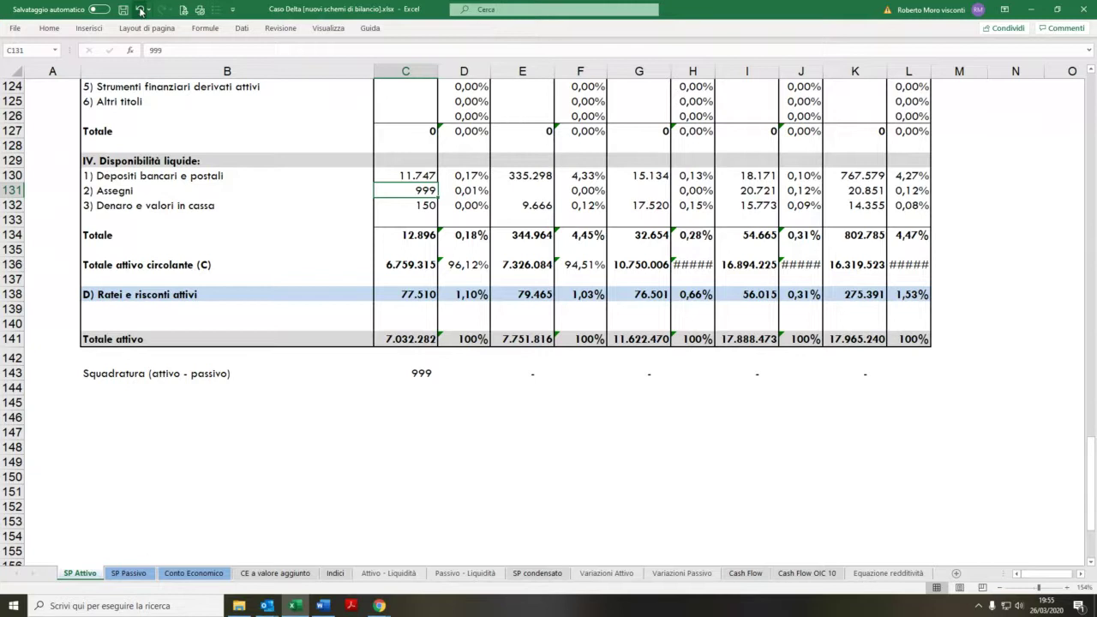
pyautogui.click(141, 10)
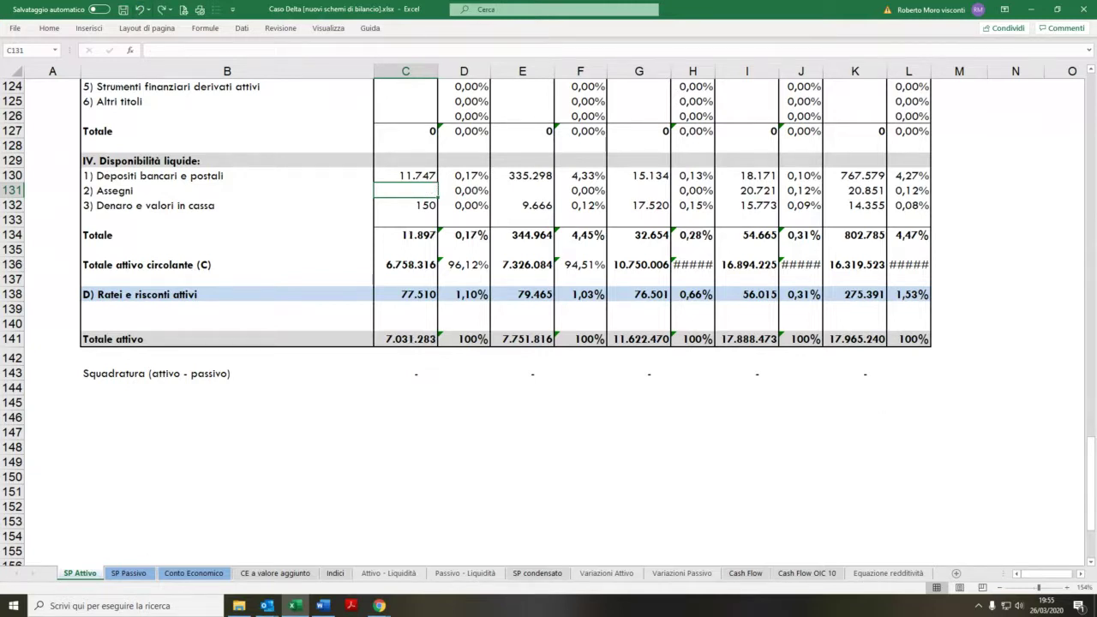
# Step: Repeat the balance check test with 777 in the Assegni 2012 cell C131, and undo that entry
pyautogui.write('777')
pyautogui.press('Return')
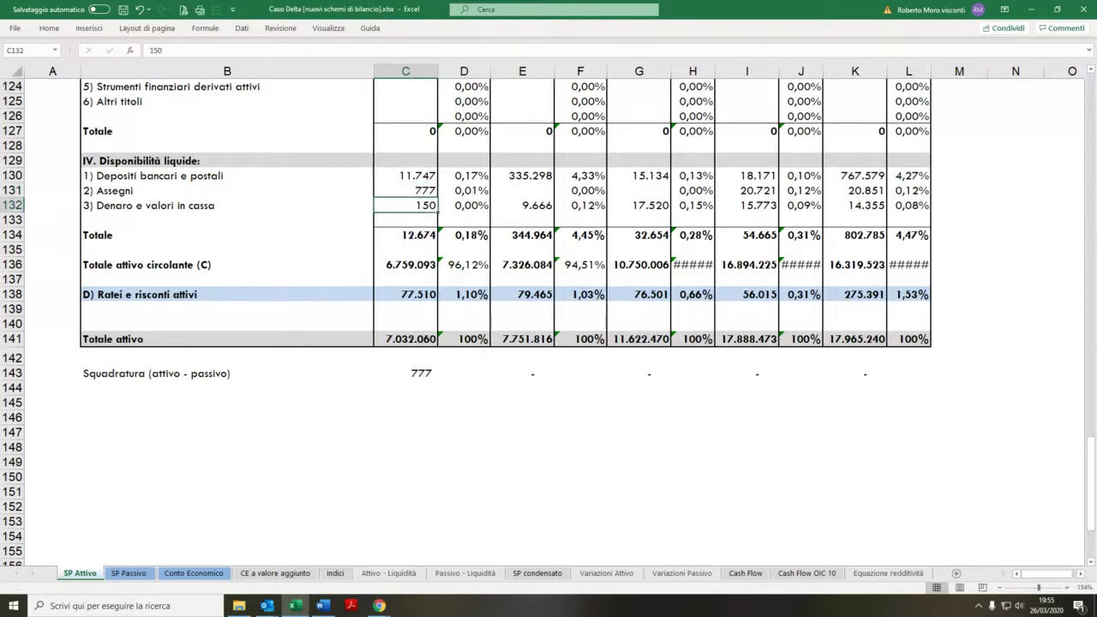
pyautogui.click(138, 8)
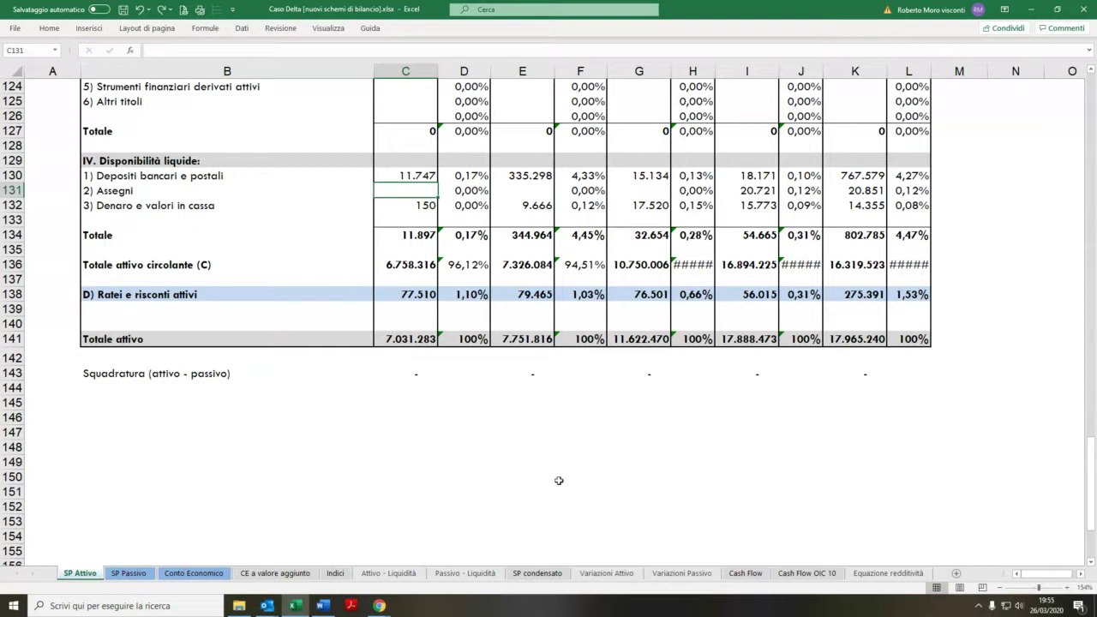
# Step: Set the Conto Economico sheet's zoom to 148% and widen the 2012 and 2013 amount columns so their figures fit
pyautogui.click(129, 573)
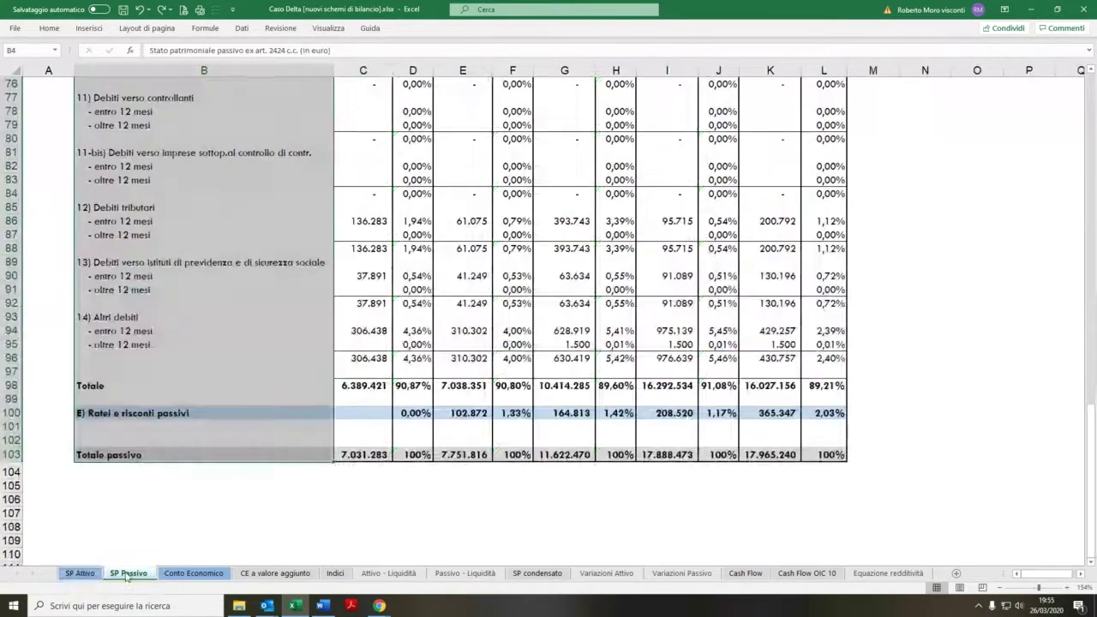
pyautogui.click(188, 575)
pyautogui.scroll(3, 330, 493)
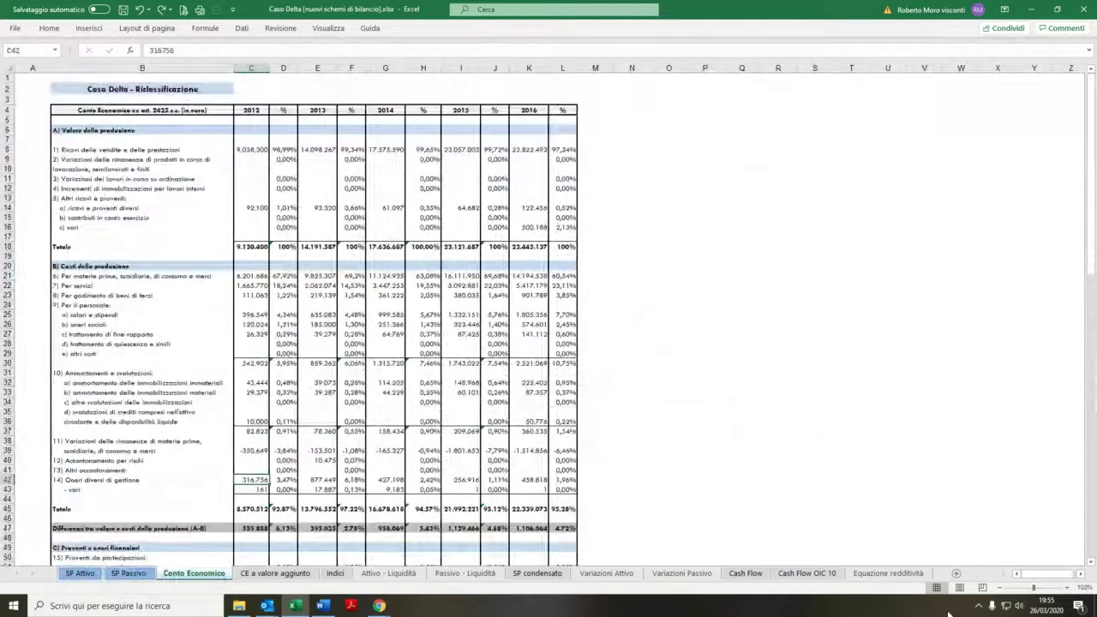
pyautogui.click(1038, 590)
pyautogui.scroll(3, 514, 300)
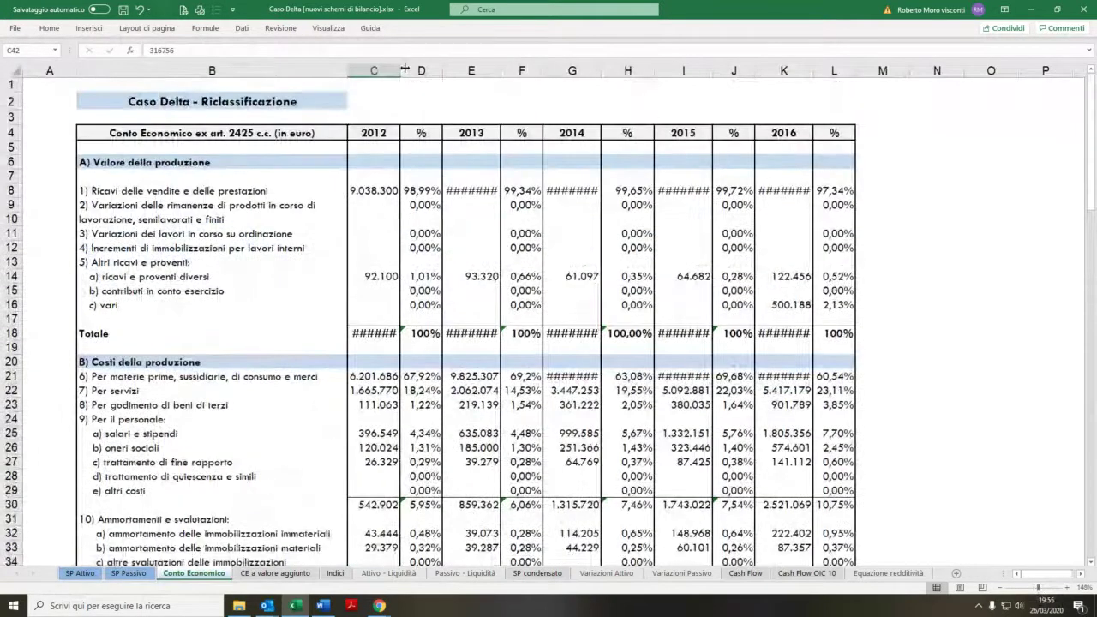
pyautogui.moveTo(400, 70); pyautogui.dragTo(419, 70)
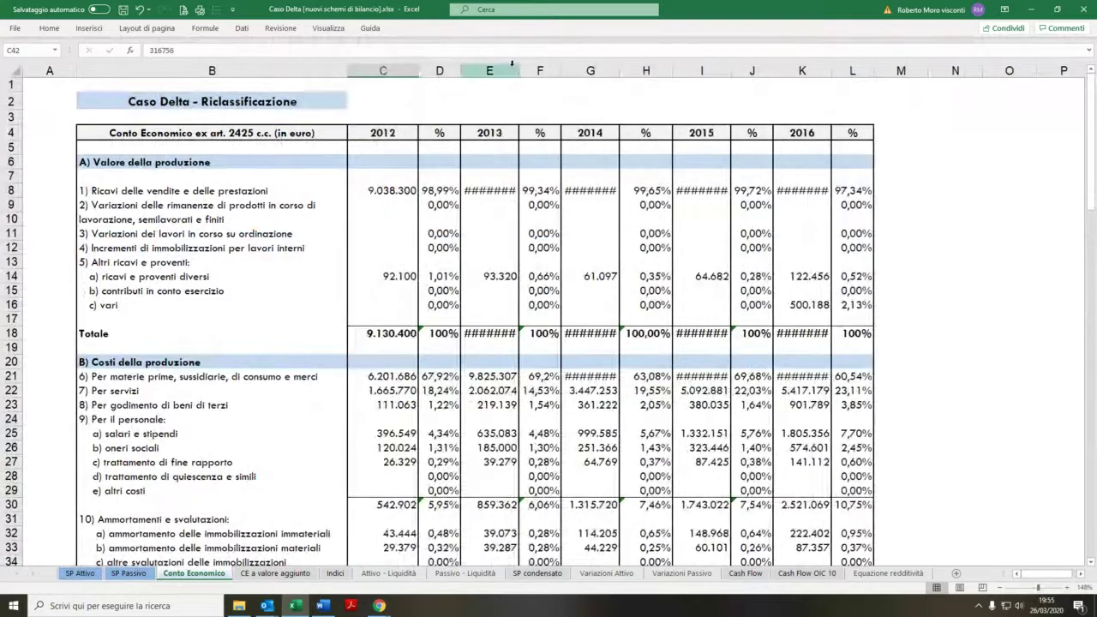
pyautogui.moveTo(518, 73); pyautogui.dragTo(540, 74)
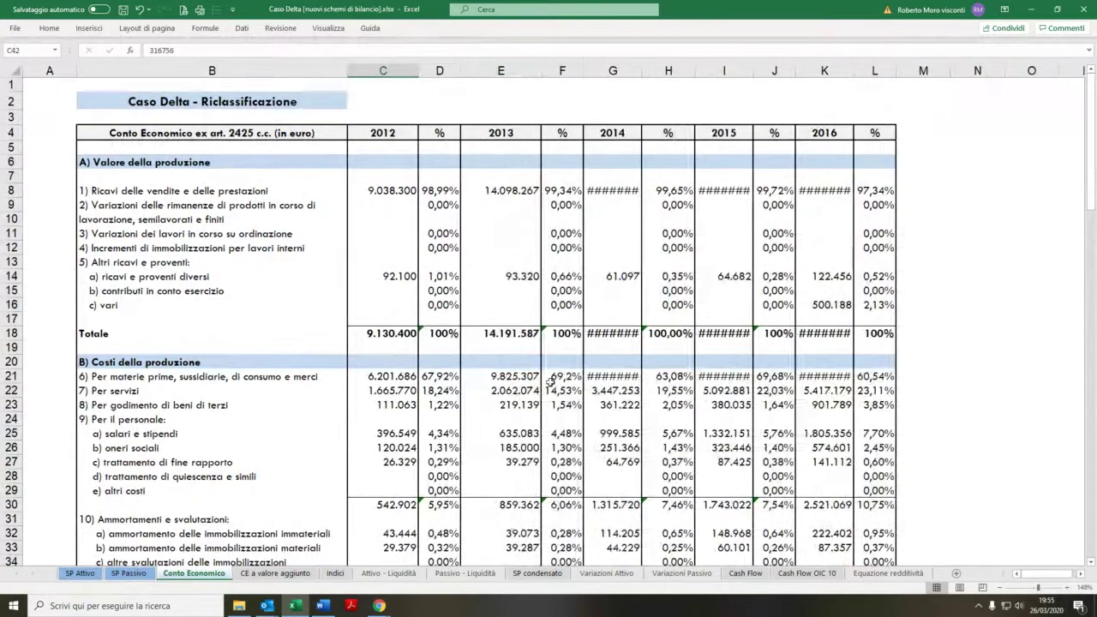
# Step: Test the Conto Economico profit check by entering 888 in cell C103, inspect the Squadratura formula in C120, and undo the entry
pyautogui.scroll(-1, 458, 388)
pyautogui.scroll(-7, 458, 388)
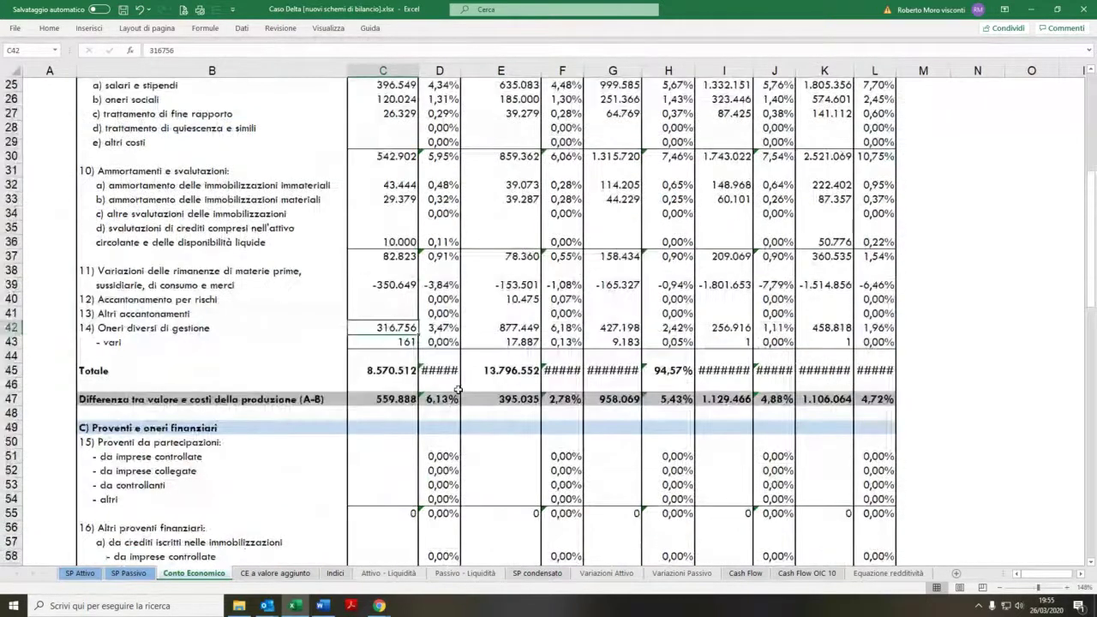
pyautogui.scroll(-14, 458, 390)
pyautogui.scroll(-11, 458, 390)
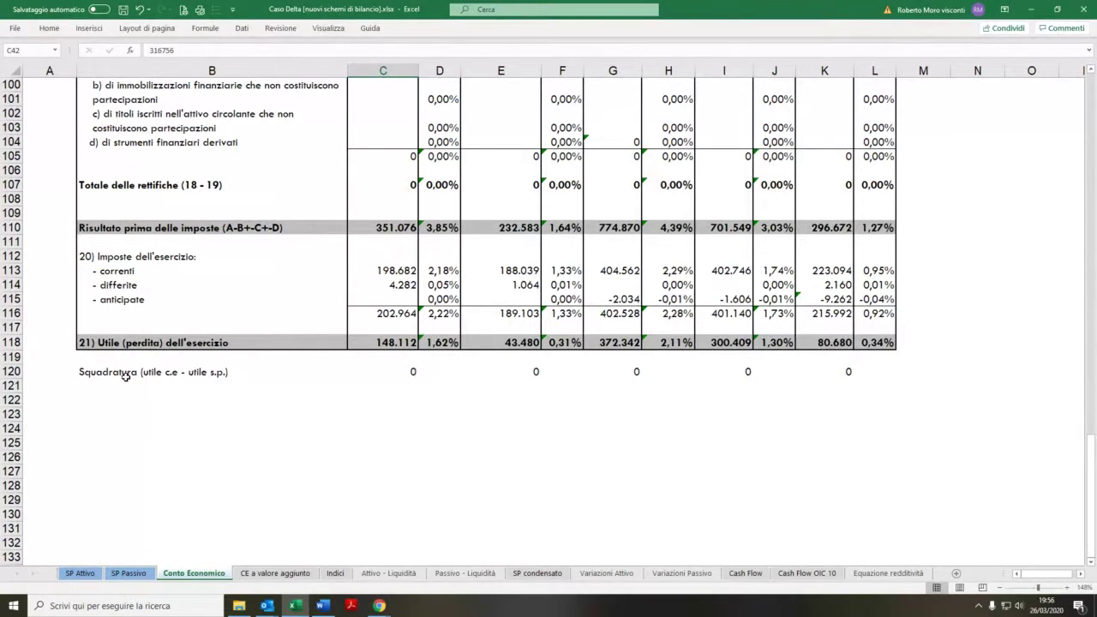
pyautogui.click(407, 123)
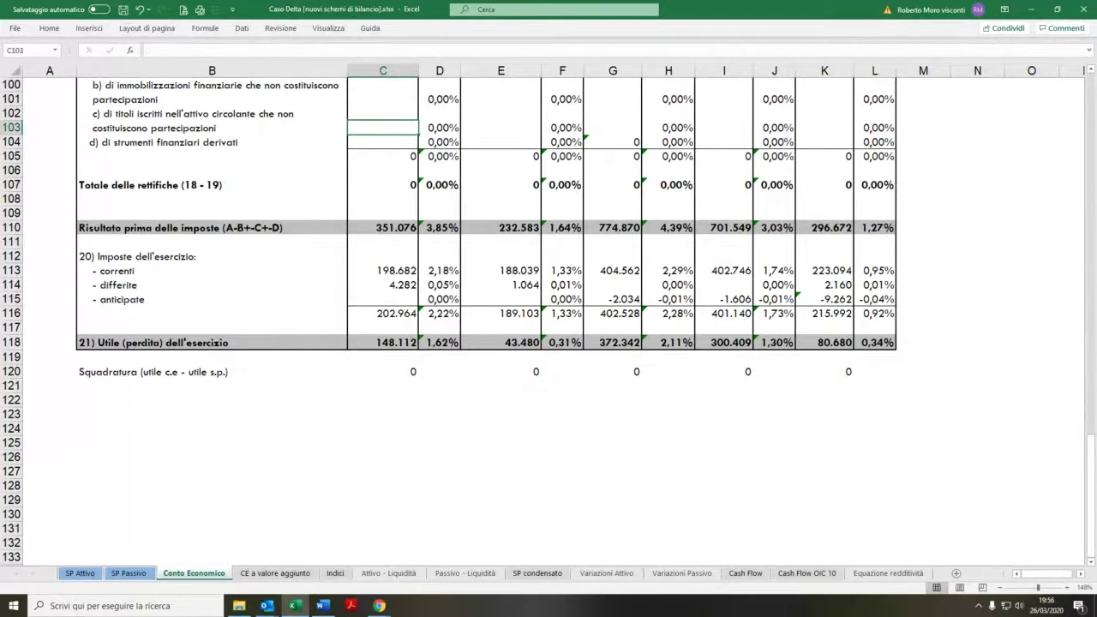
pyautogui.write('888')
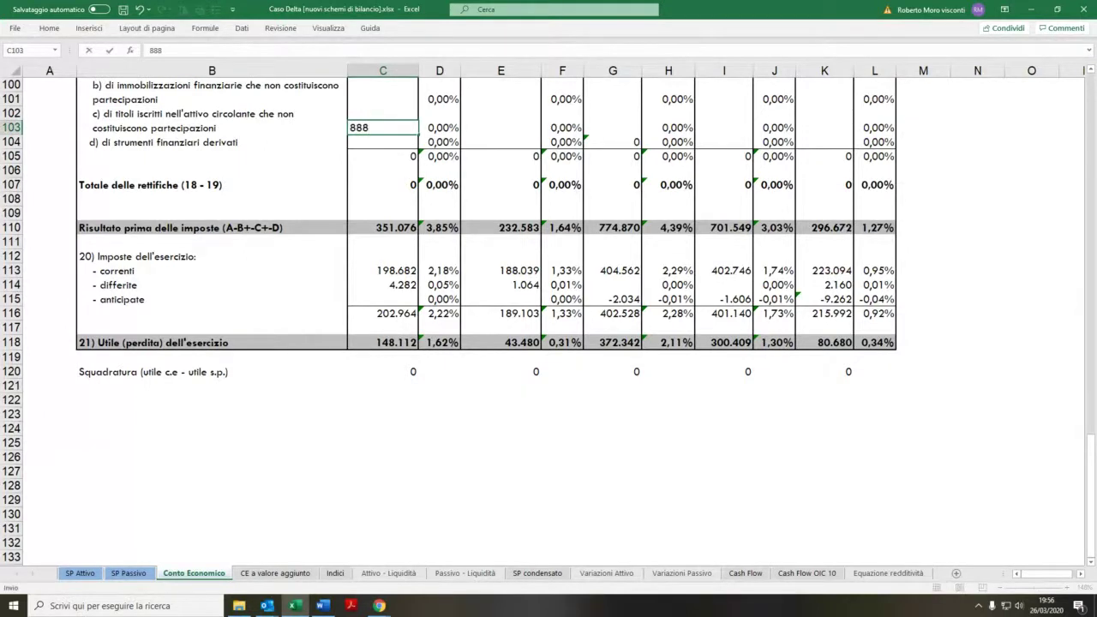
pyautogui.press('Return')
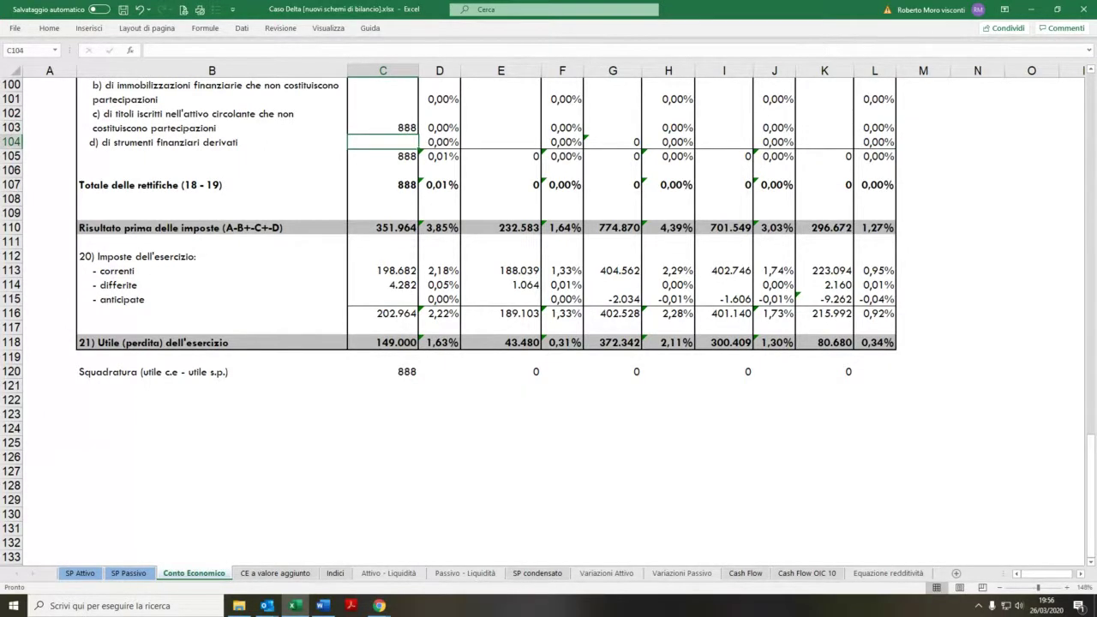
pyautogui.click(394, 125)
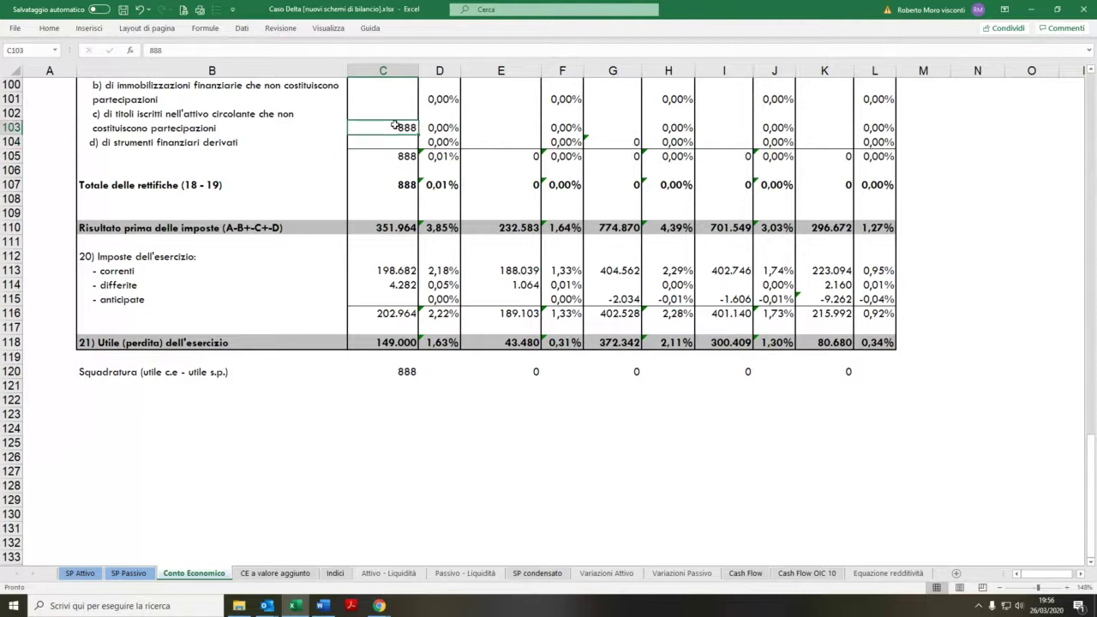
pyautogui.click(405, 368)
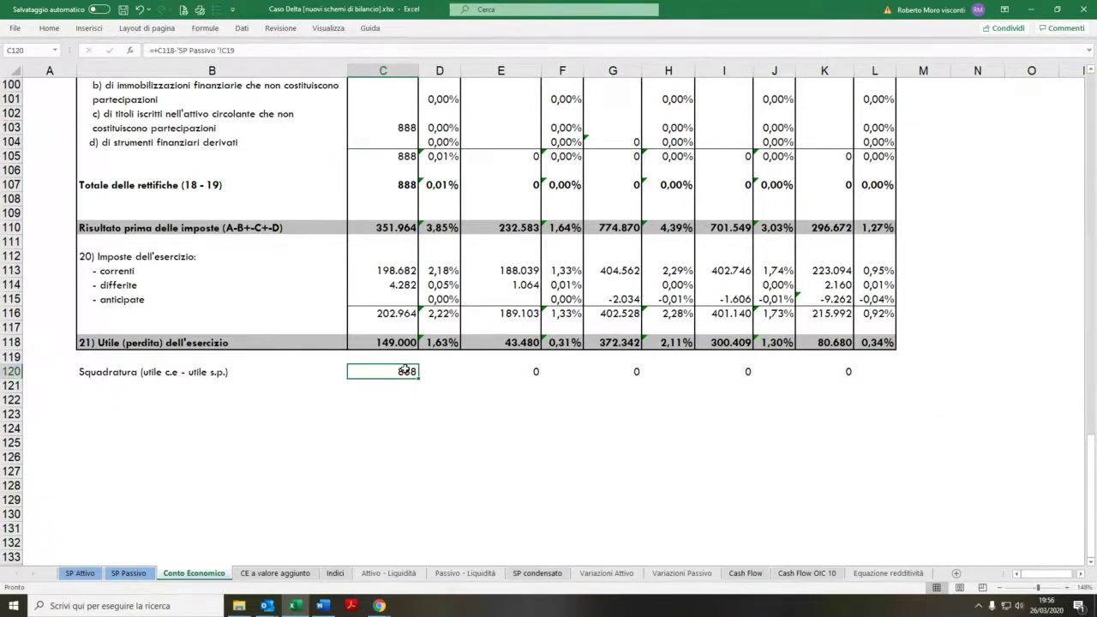
pyautogui.click(140, 10)
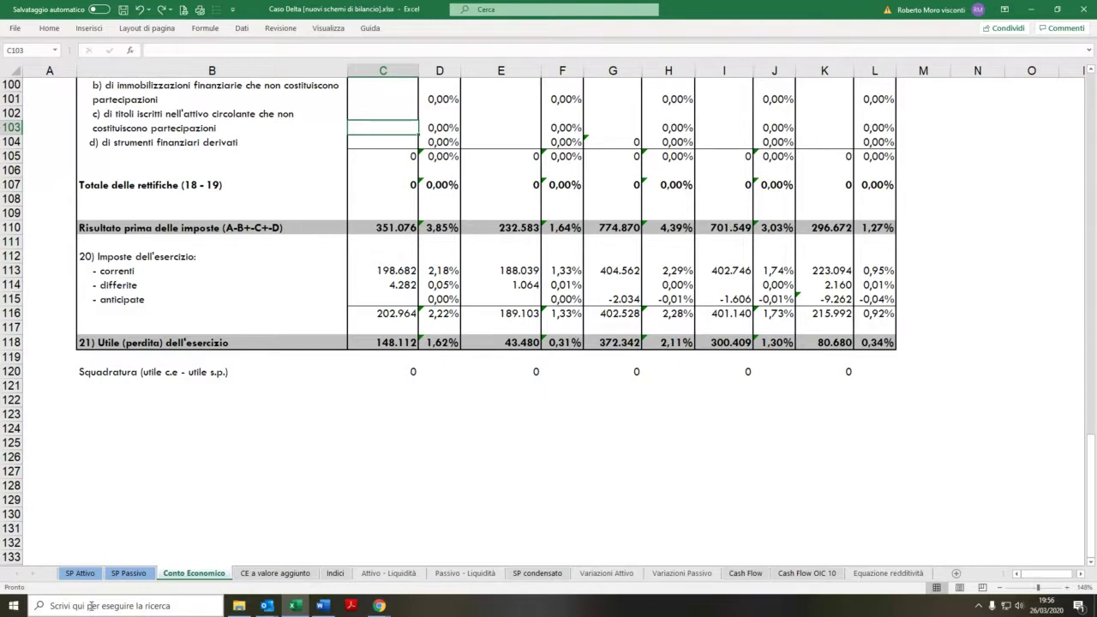
# Step: Set the Variazioni Attivo sheet's zoom to 154% and inspect the 2013/2012 formula for Concessioni, licenze, marchi e diritti simili in C15
pyautogui.click(603, 579)
pyautogui.scroll(7, 564, 469)
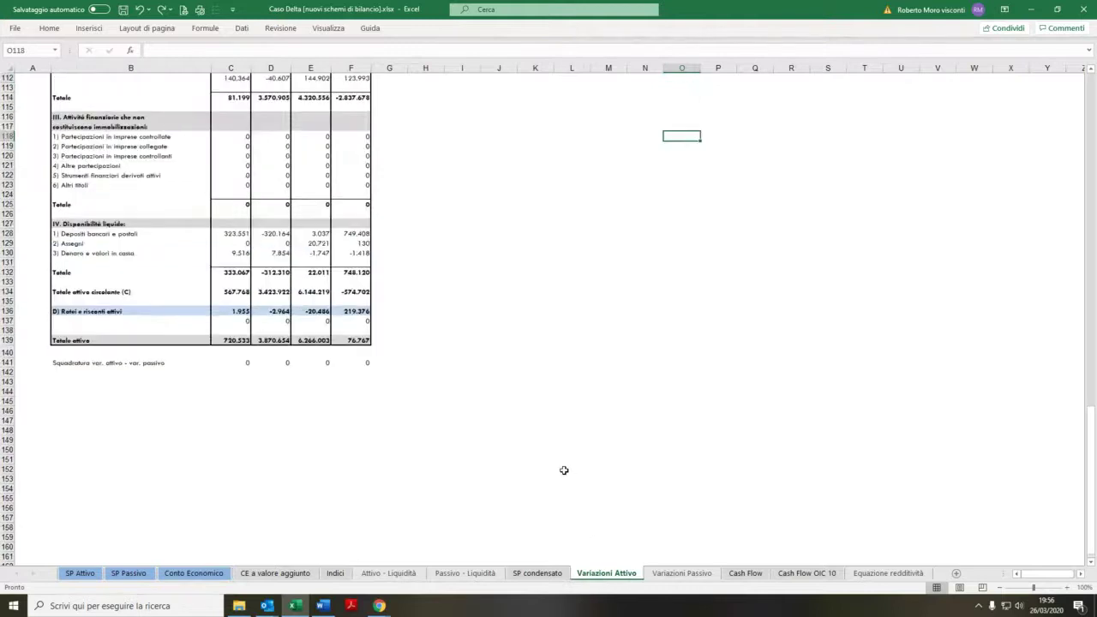
pyautogui.scroll(15, 563, 469)
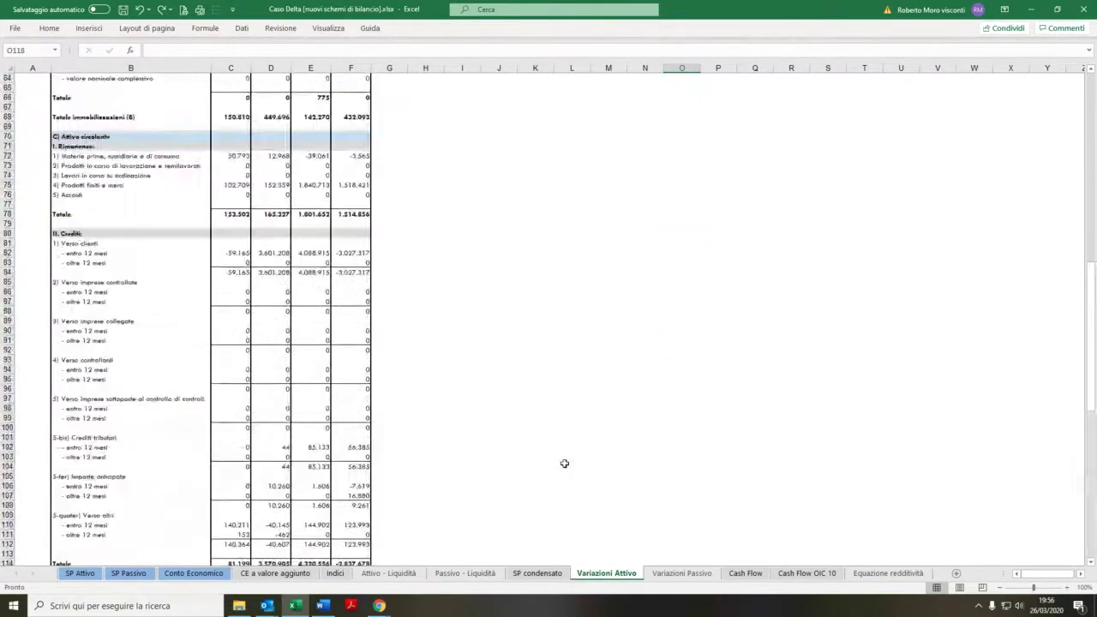
pyautogui.scroll(4, 563, 456)
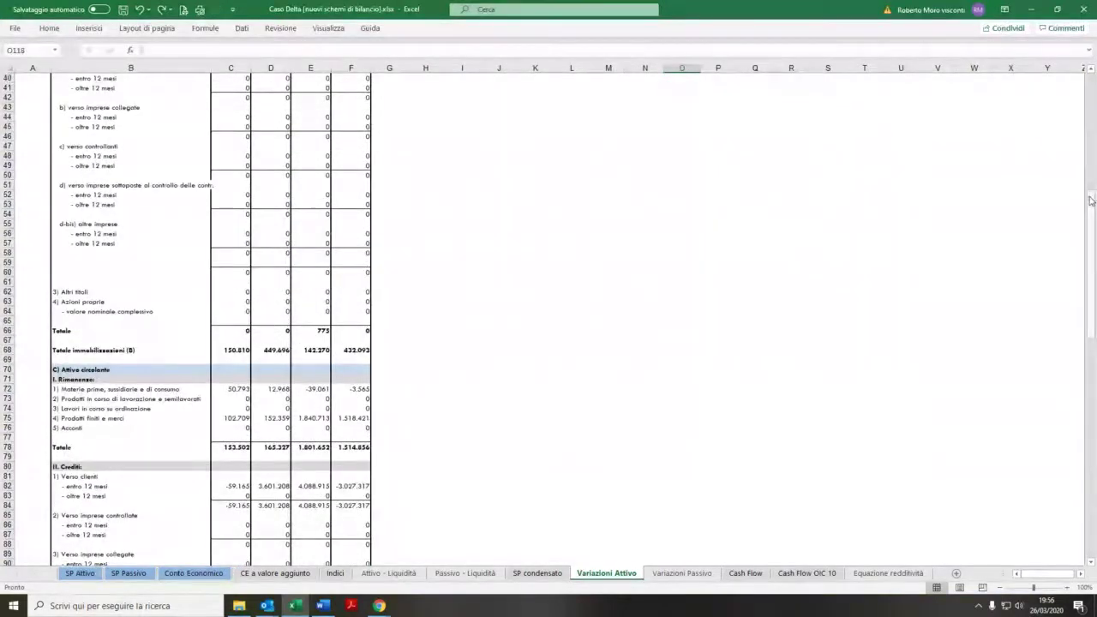
pyautogui.moveTo(1090, 199); pyautogui.dragTo(1090, 189)
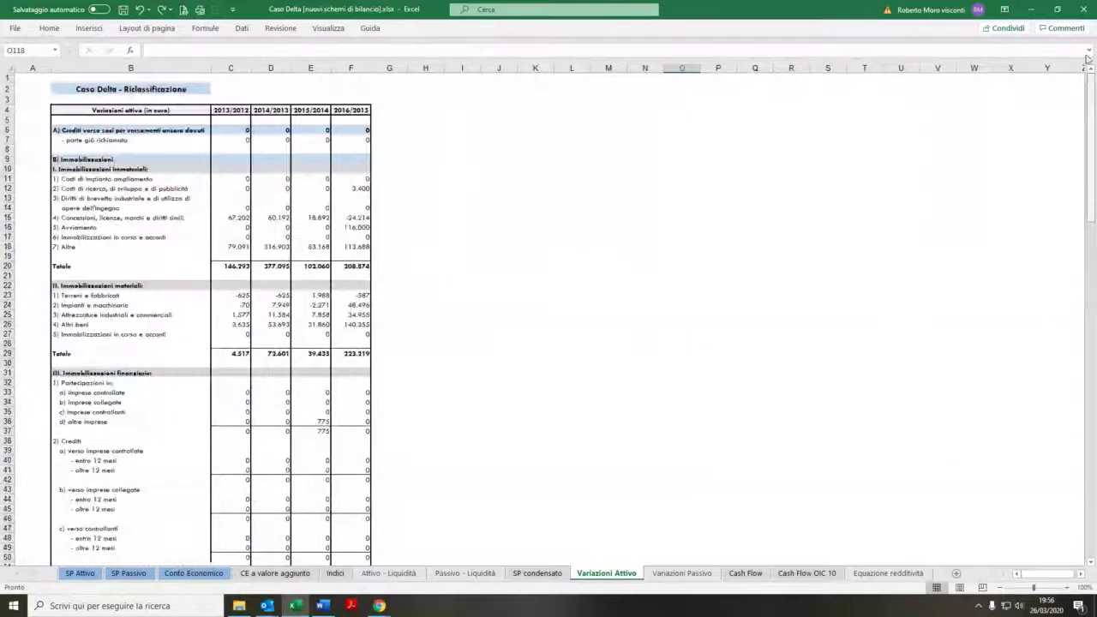
pyautogui.click(1038, 588)
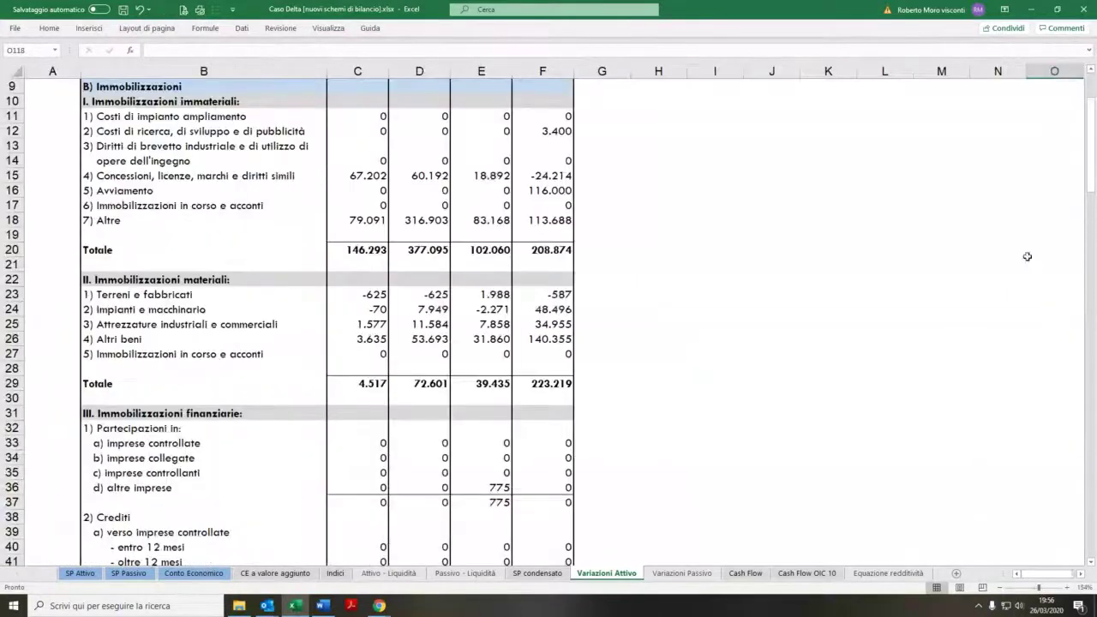
pyautogui.moveTo(1086, 154); pyautogui.dragTo(1087, 134)
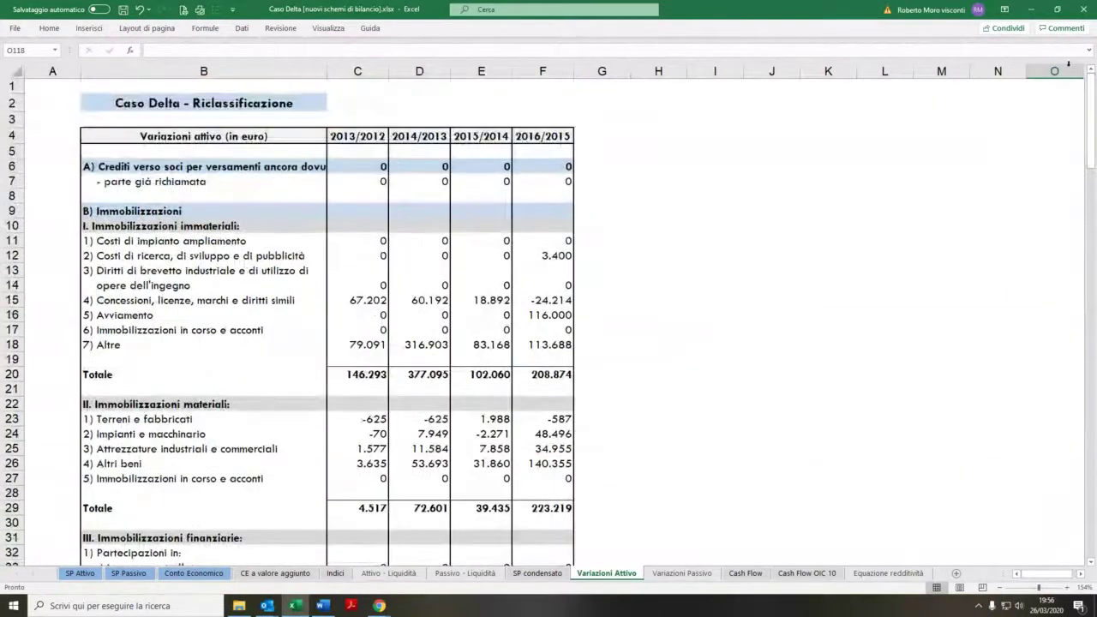
pyautogui.click(362, 299)
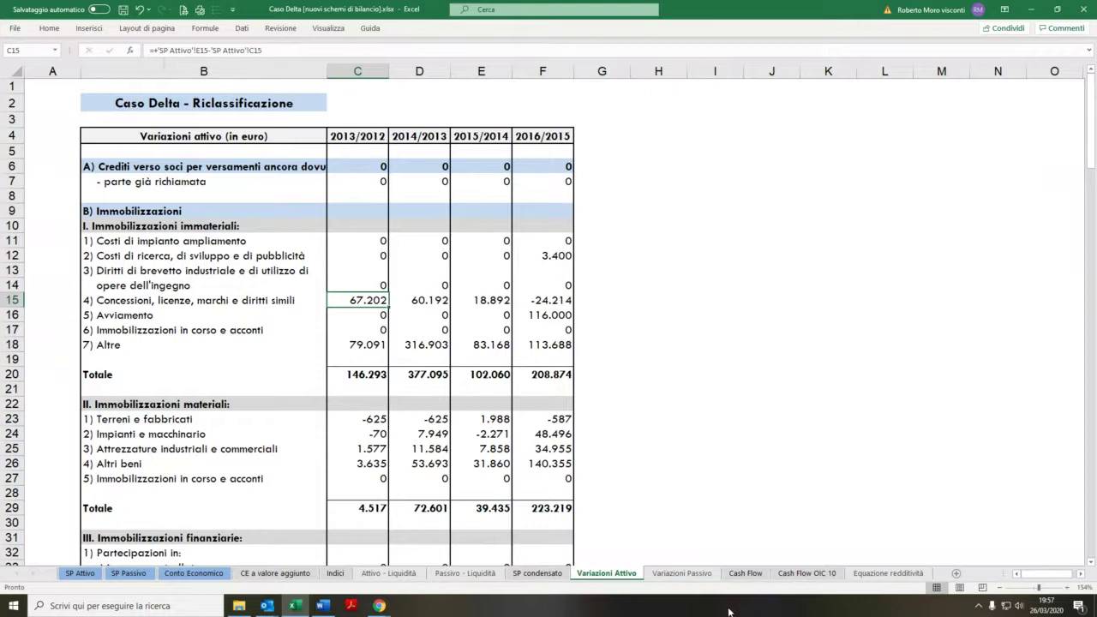
# Step: Test the Squadratura var. attivo - var. passivo check by entering 333 for Assegni 2013/2012 in cell C129, and undo the entry
pyautogui.scroll(-20, 697, 468)
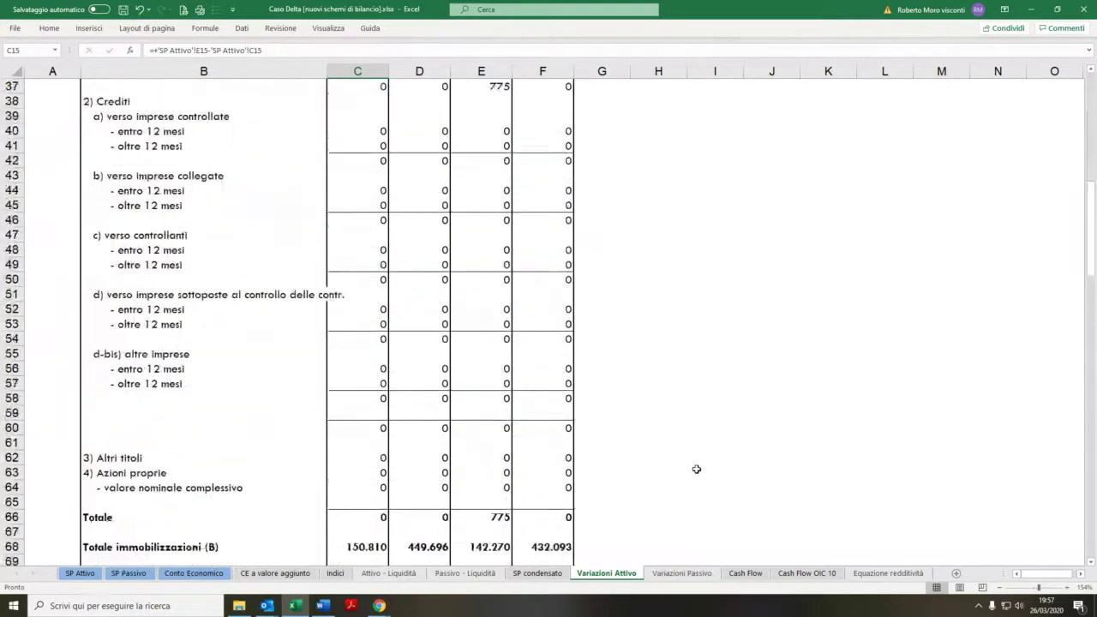
pyautogui.scroll(-18, 696, 468)
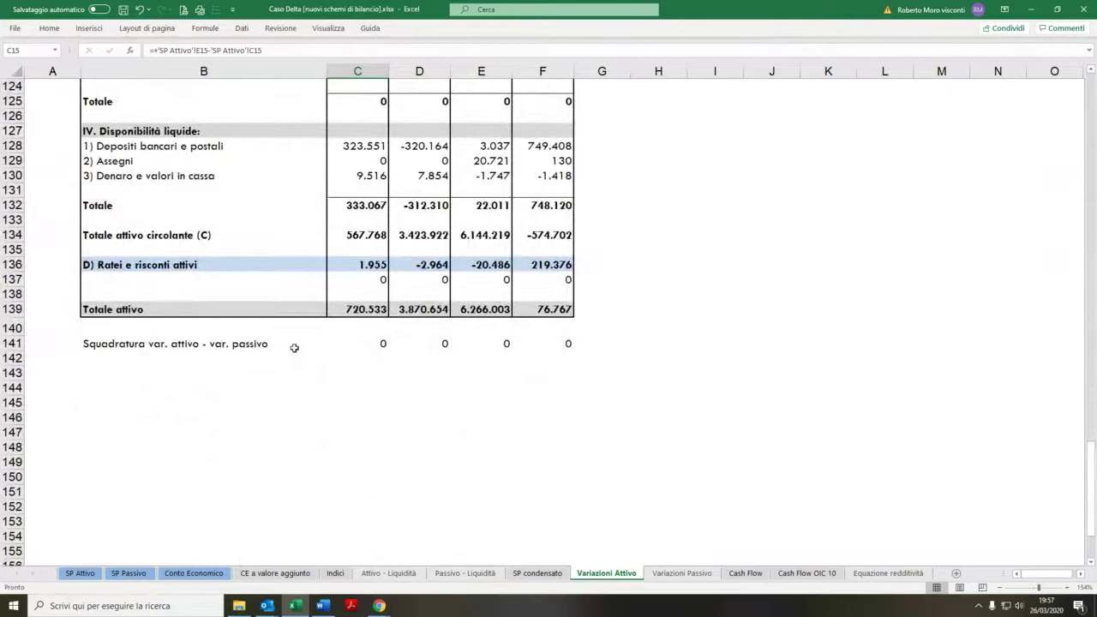
pyautogui.click(365, 161)
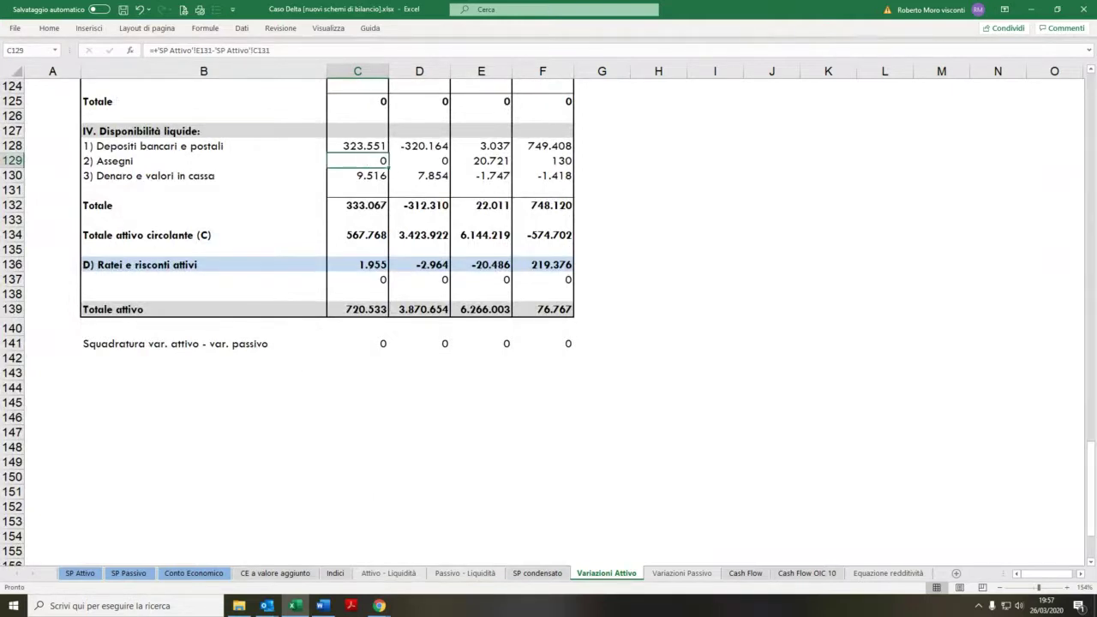
pyautogui.write('333')
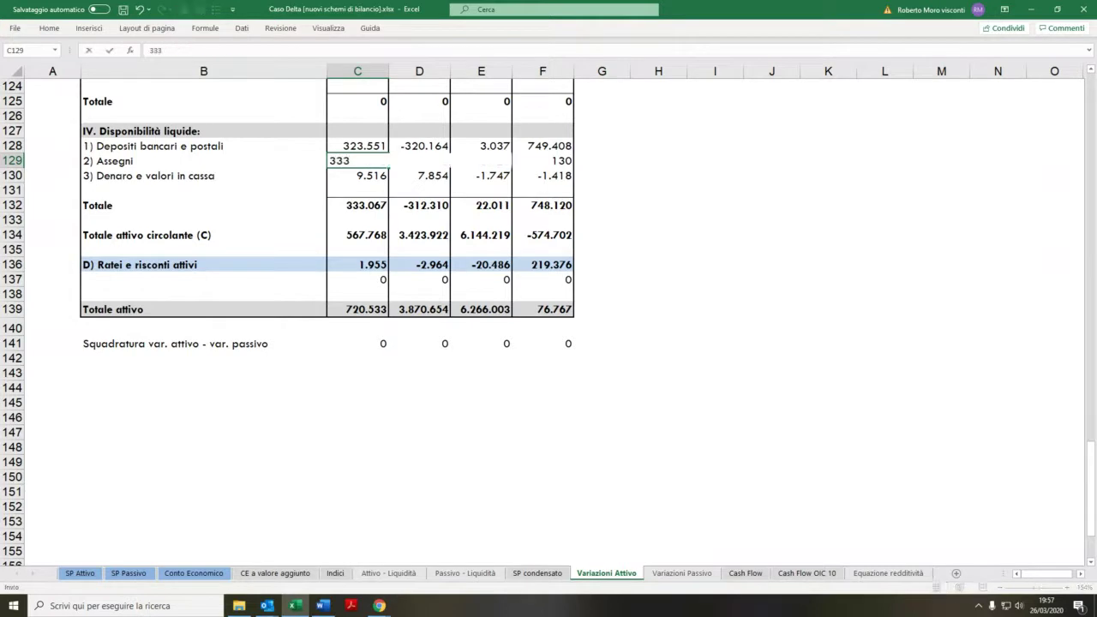
pyautogui.press('Return')
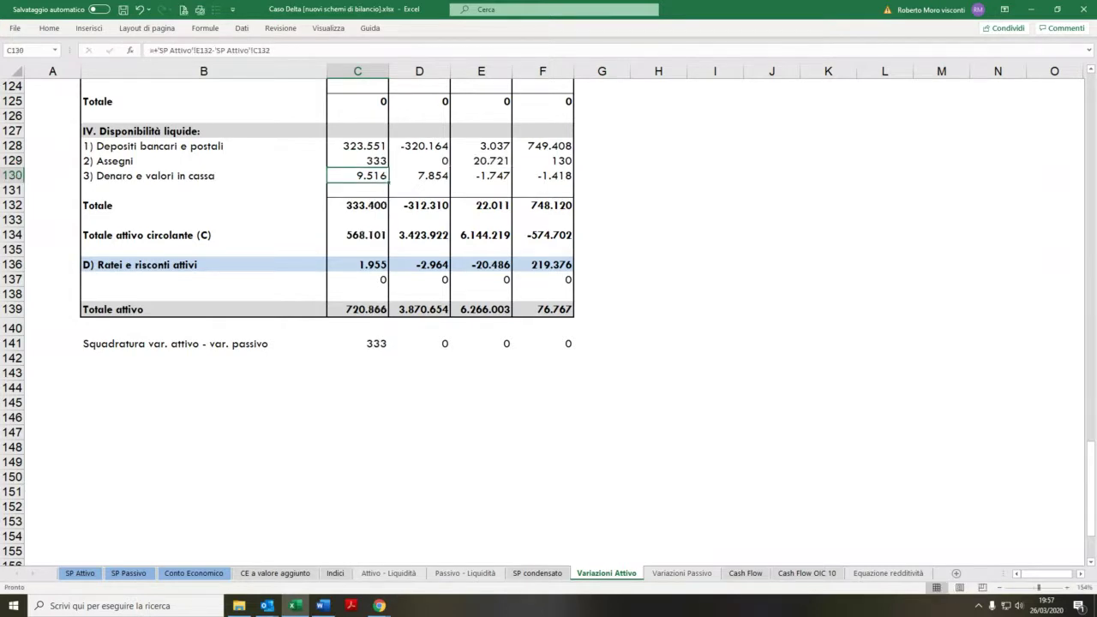
pyautogui.click(142, 10)
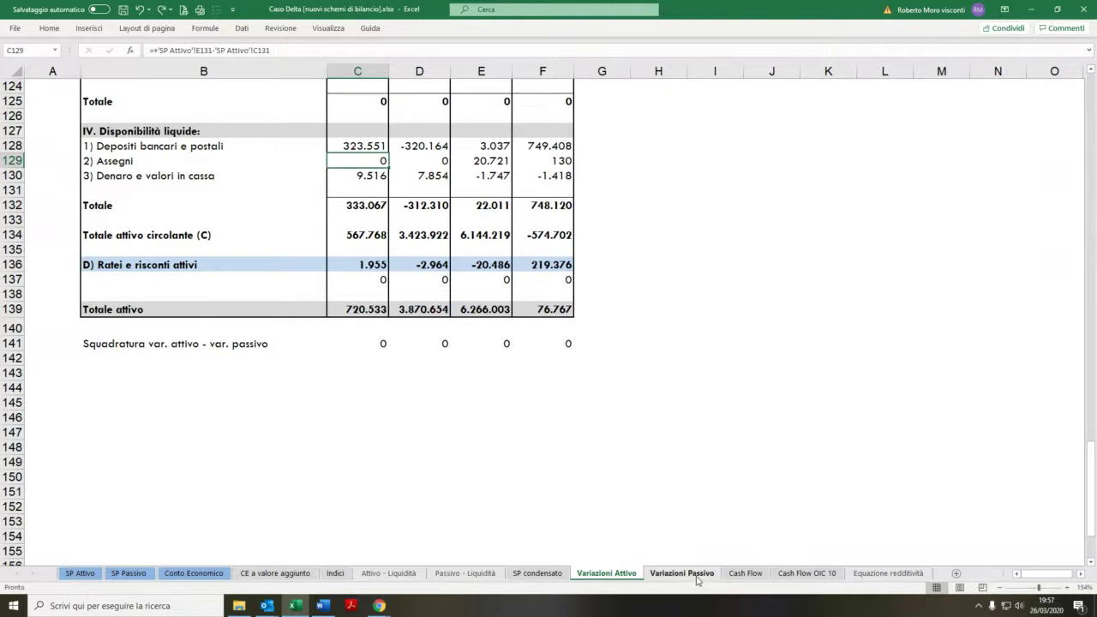
# Step: Set the Variazioni Passivo sheet's zoom to 148% and inspect the 2013/2012 formulas for Riserva legale in C10 and Utile dell'esercizio in C19
pyautogui.click(696, 574)
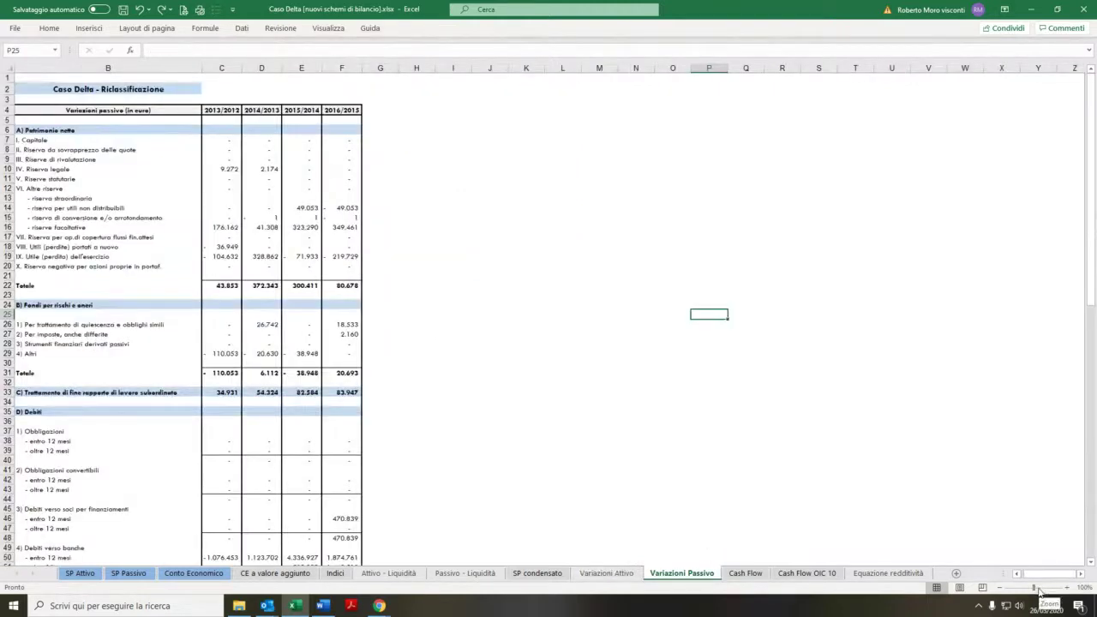
pyautogui.moveTo(1033, 587); pyautogui.dragTo(1038, 587)
pyautogui.scroll(3, 574, 386)
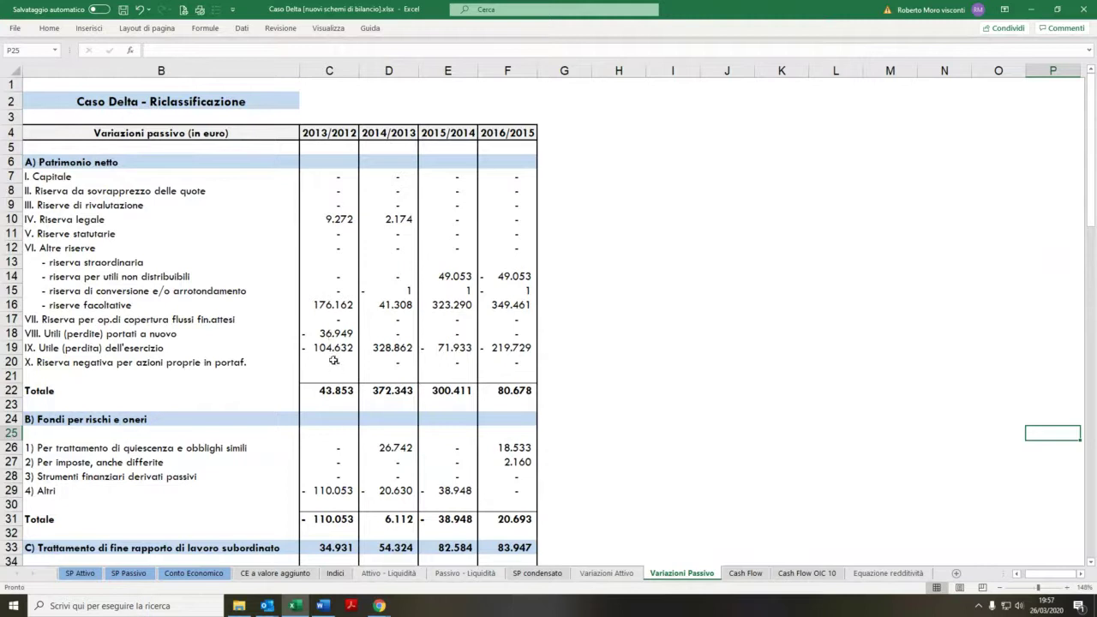
pyautogui.click(341, 220)
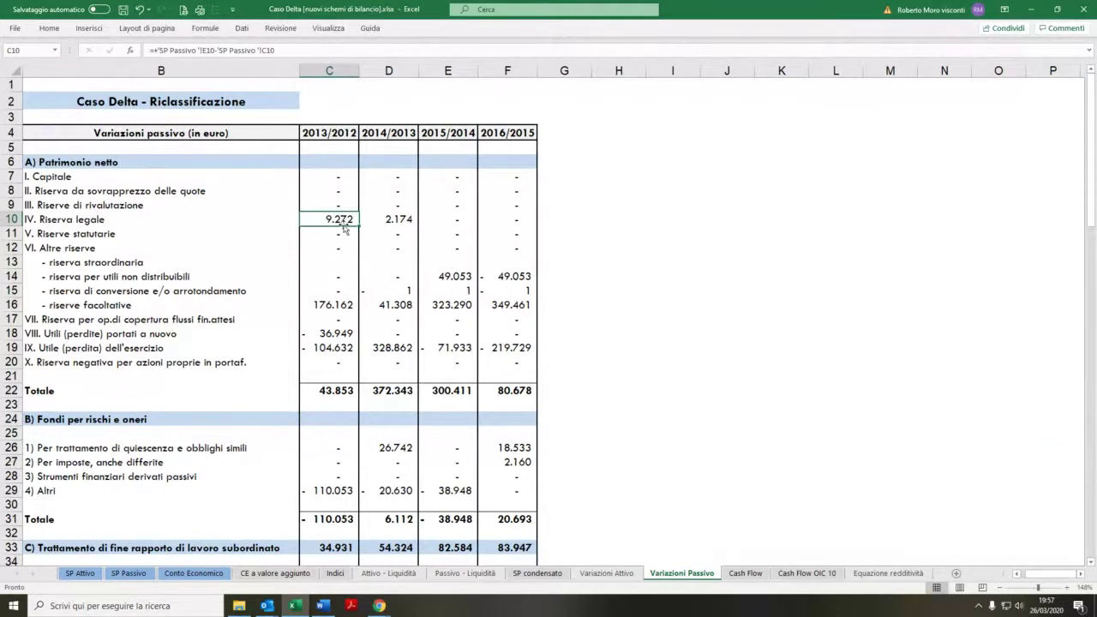
pyautogui.click(334, 348)
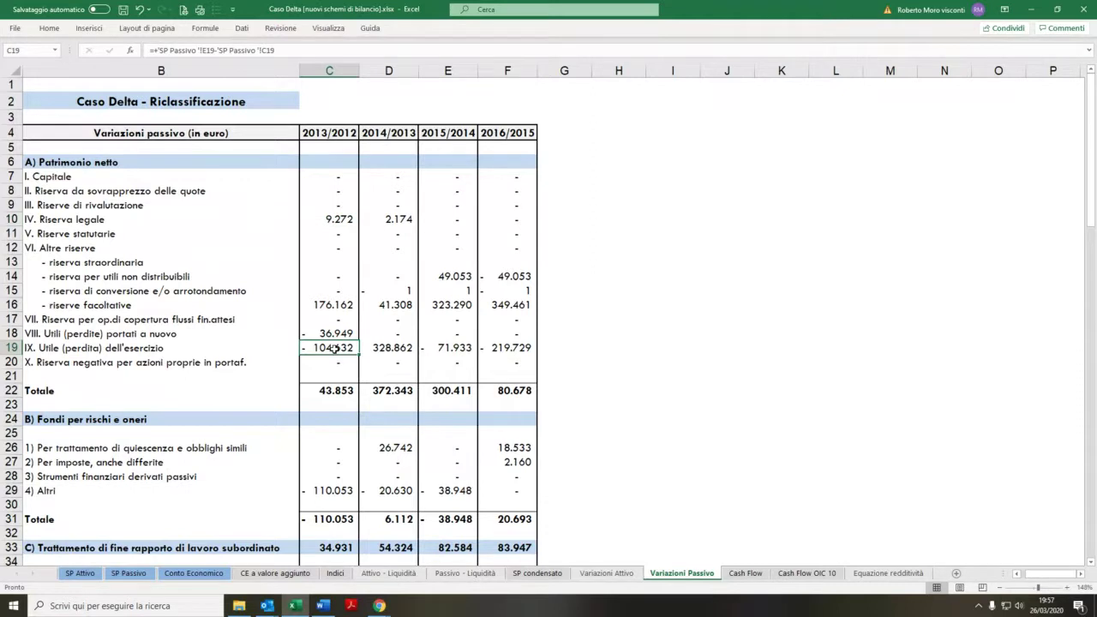
pyautogui.scroll(-17, 334, 348)
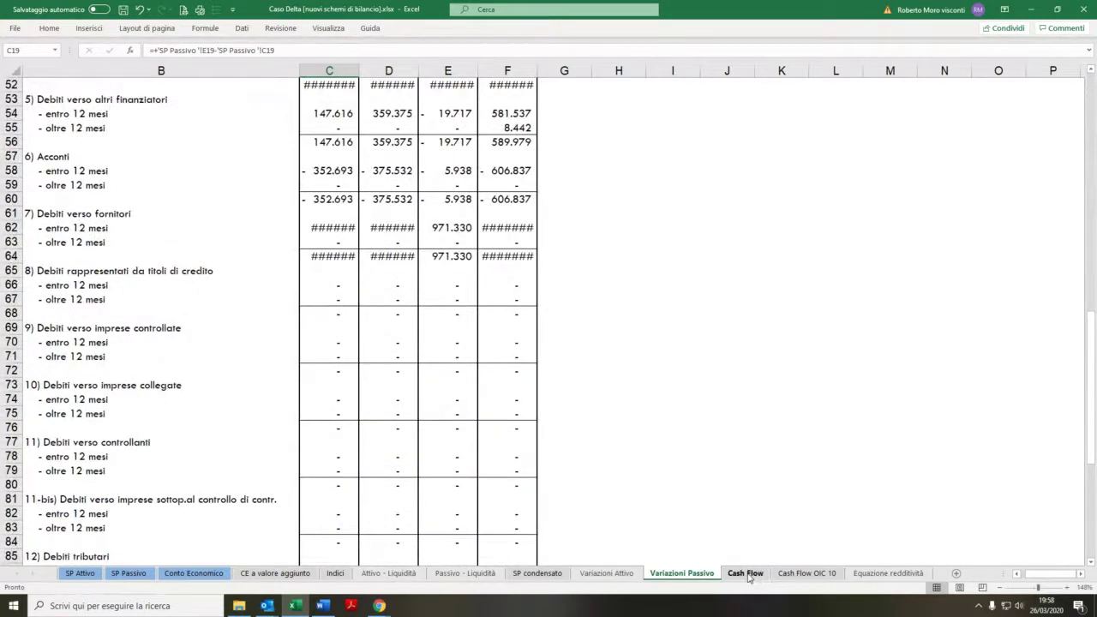
# Step: Show the start of the Cash Flow OIC 10 sheet and set its zoom to 136%
pyautogui.click(744, 573)
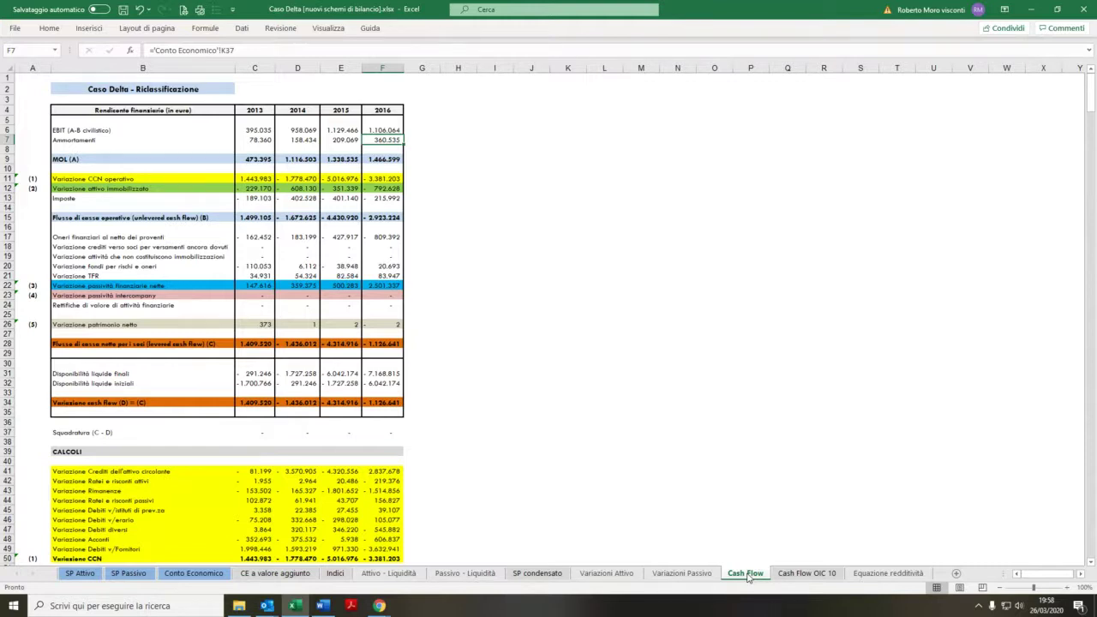
pyautogui.click(792, 576)
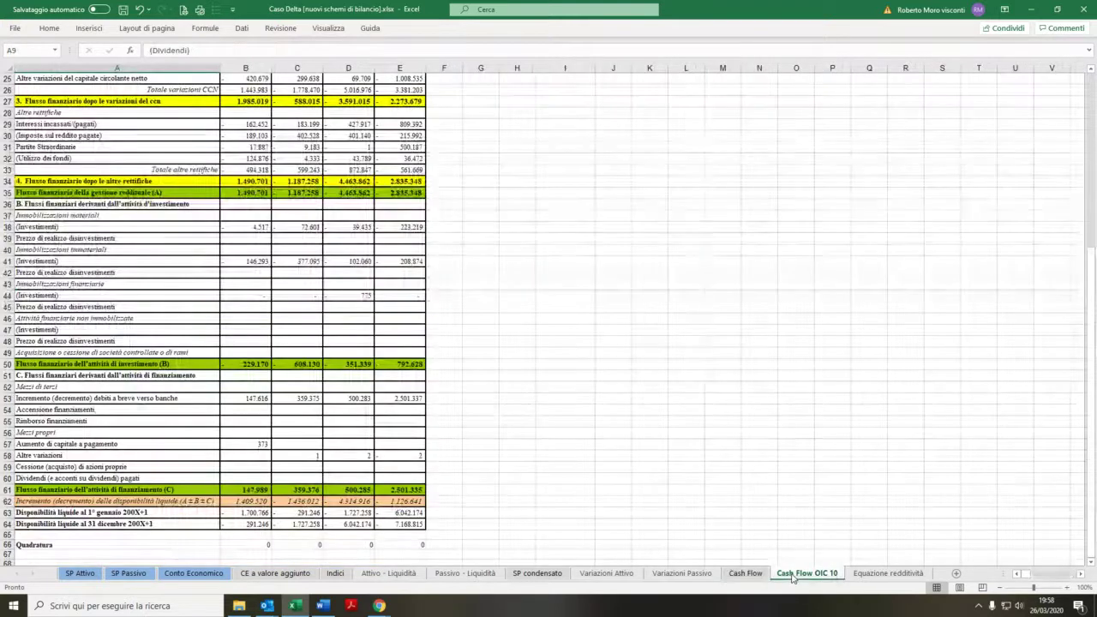
pyautogui.scroll(6, 792, 576)
pyautogui.scroll(2, 792, 576)
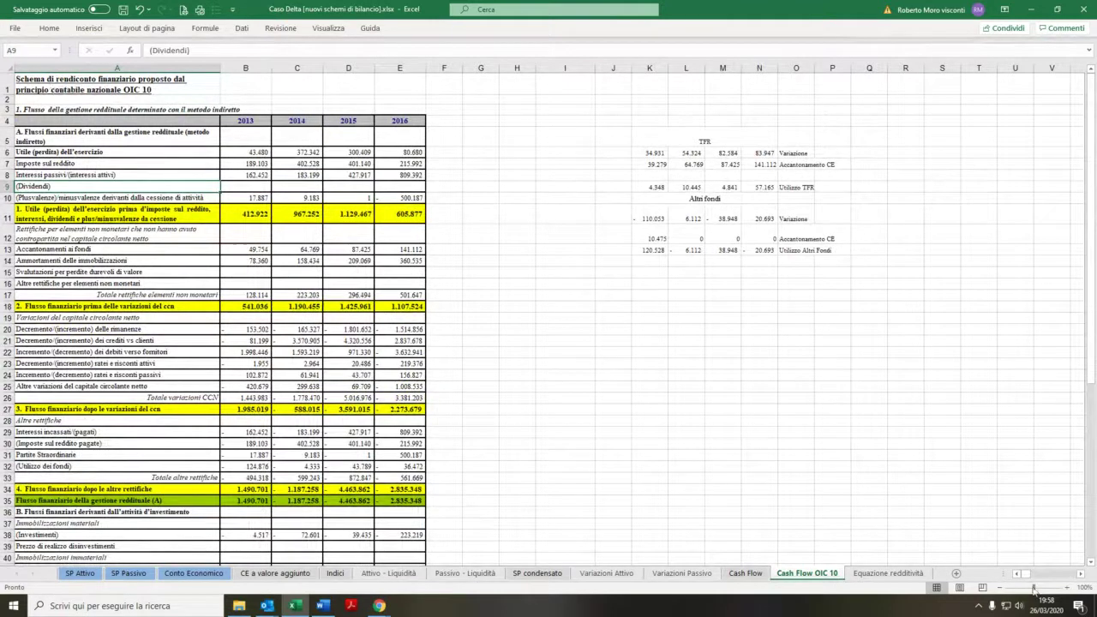
pyautogui.moveTo(1032, 586); pyautogui.dragTo(1037, 587)
pyautogui.scroll(2, 918, 412)
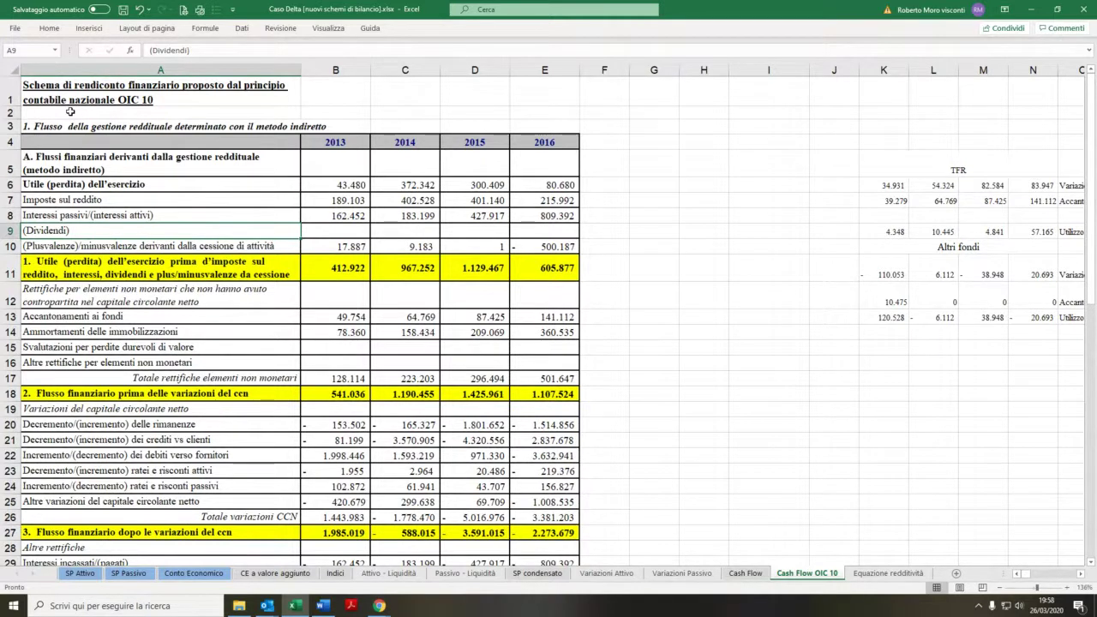
# Step: Inspect the 2013 formula for Incremento (decremento) delle disponibilità liquide in cell B62 of the Cash Flow OIC 10 sheet
pyautogui.scroll(-13, 70, 111)
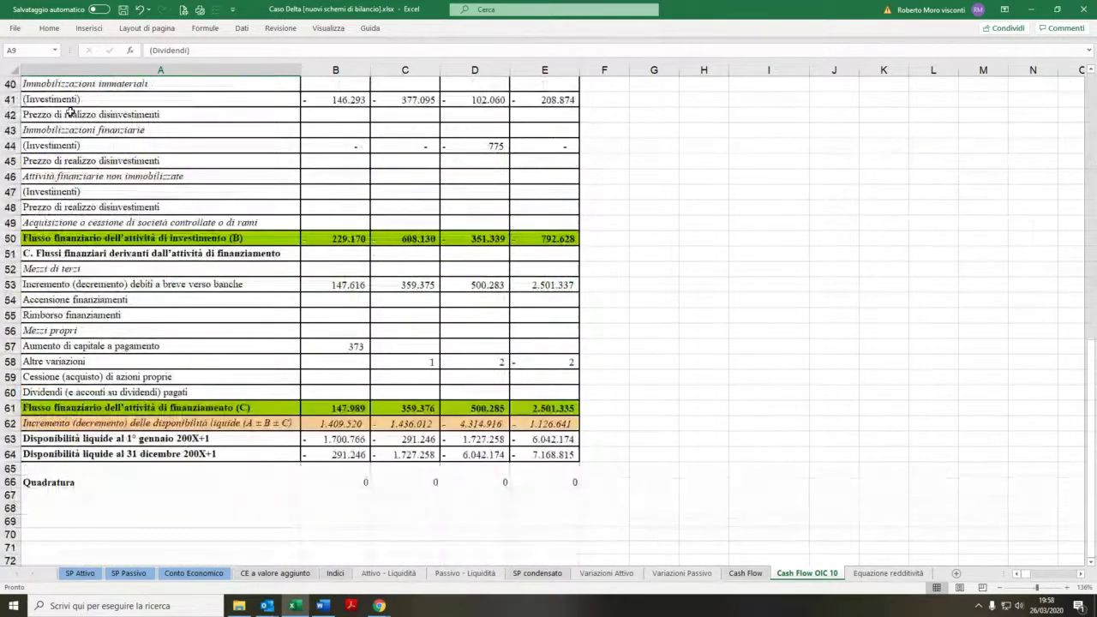
pyautogui.scroll(2, 70, 111)
pyautogui.scroll(-2, 70, 112)
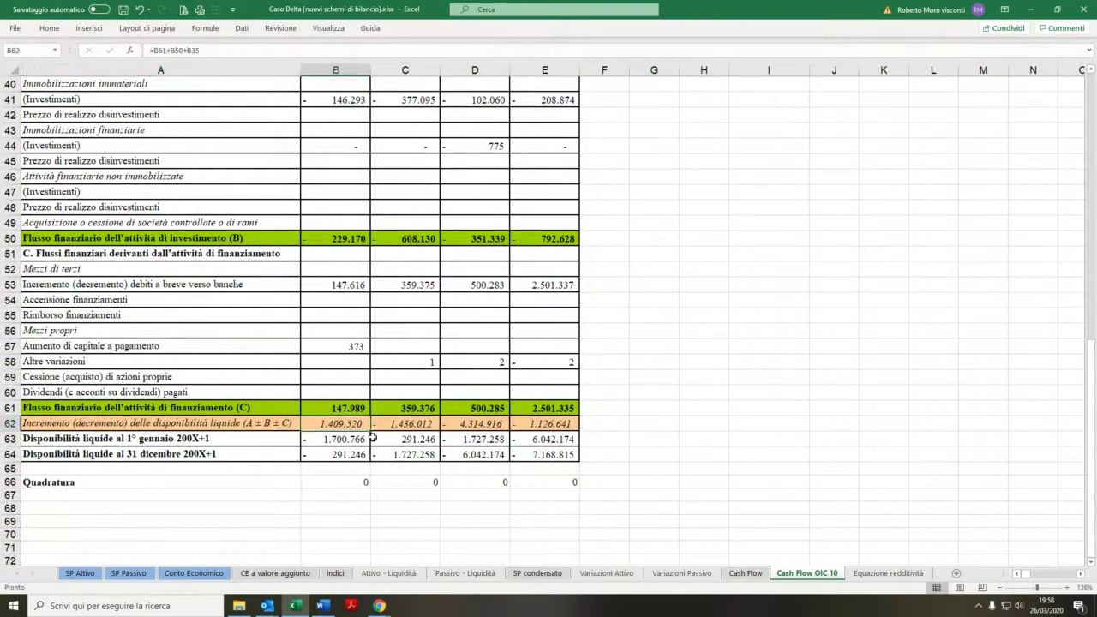
# Step: Set the Cash Flow sheet's zoom to 172% and widen the 2013 column so its figures fit
pyautogui.click(745, 574)
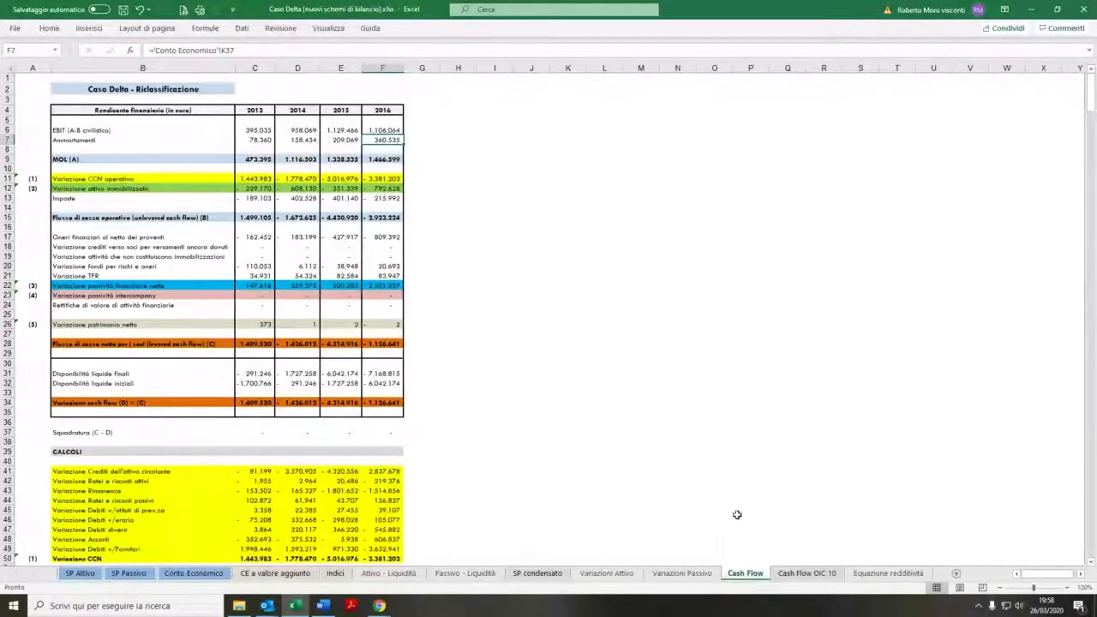
pyautogui.click(1039, 587)
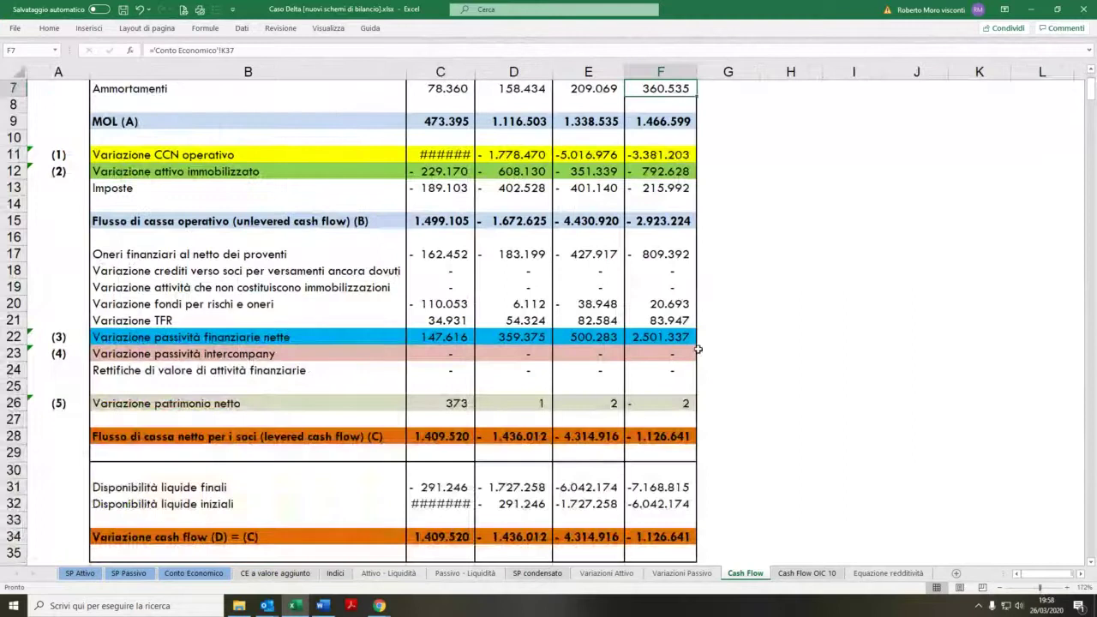
pyautogui.moveTo(473, 67); pyautogui.dragTo(486, 67)
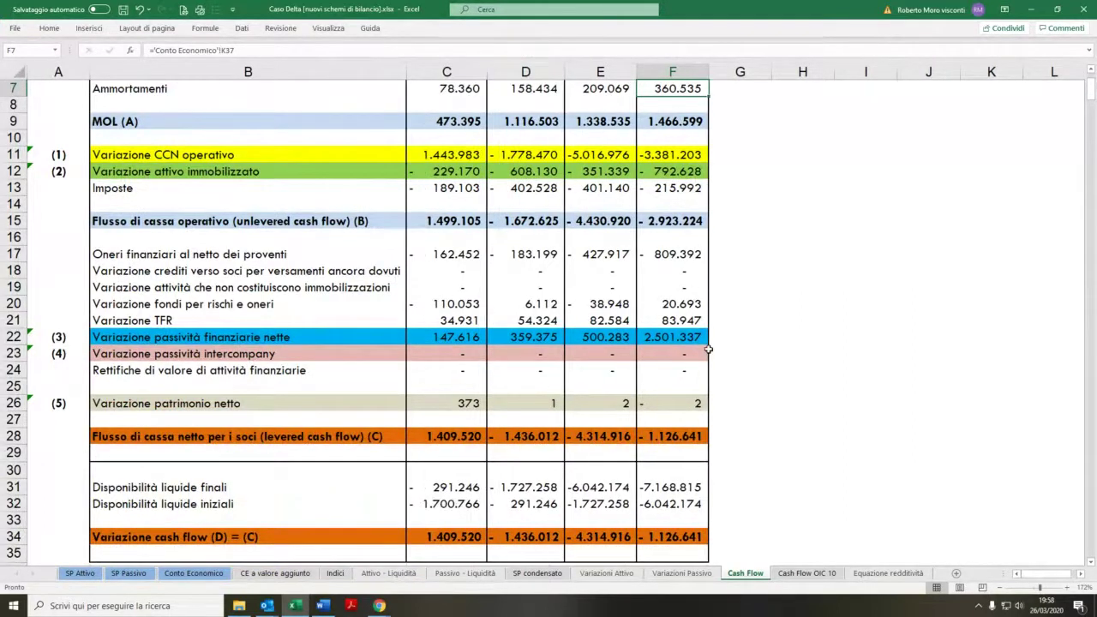
# Step: Inspect the 2013 Variazione cash flow formula in C34 and compare the result with the liquidity change on the Cash Flow OIC 10 sheet
pyautogui.scroll(2, 708, 348)
pyautogui.scroll(-3, 437, 488)
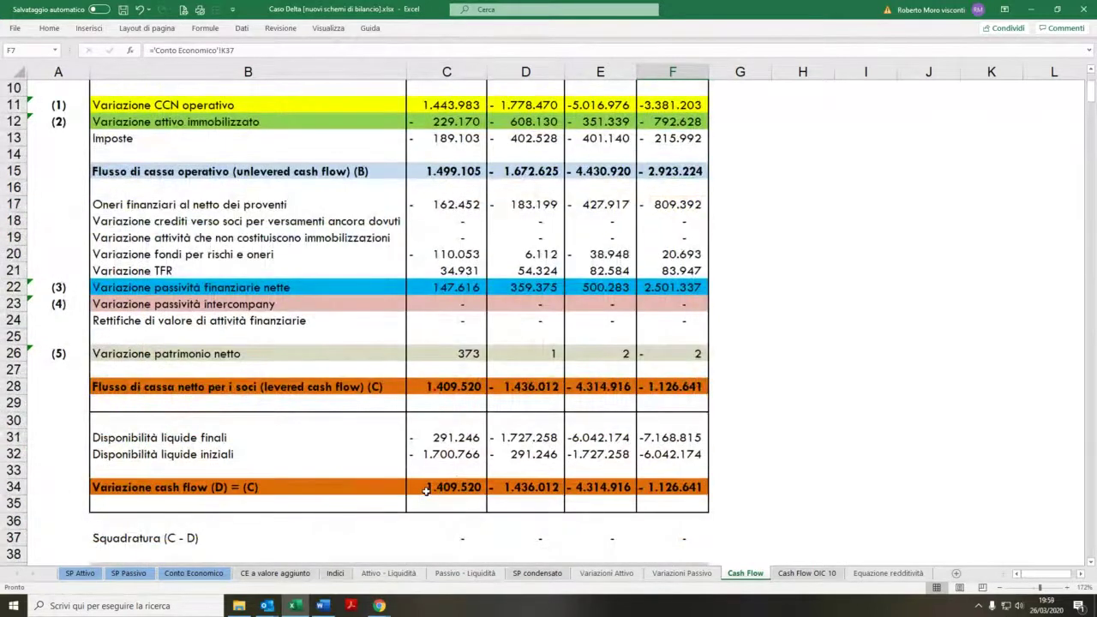
pyautogui.click(426, 490)
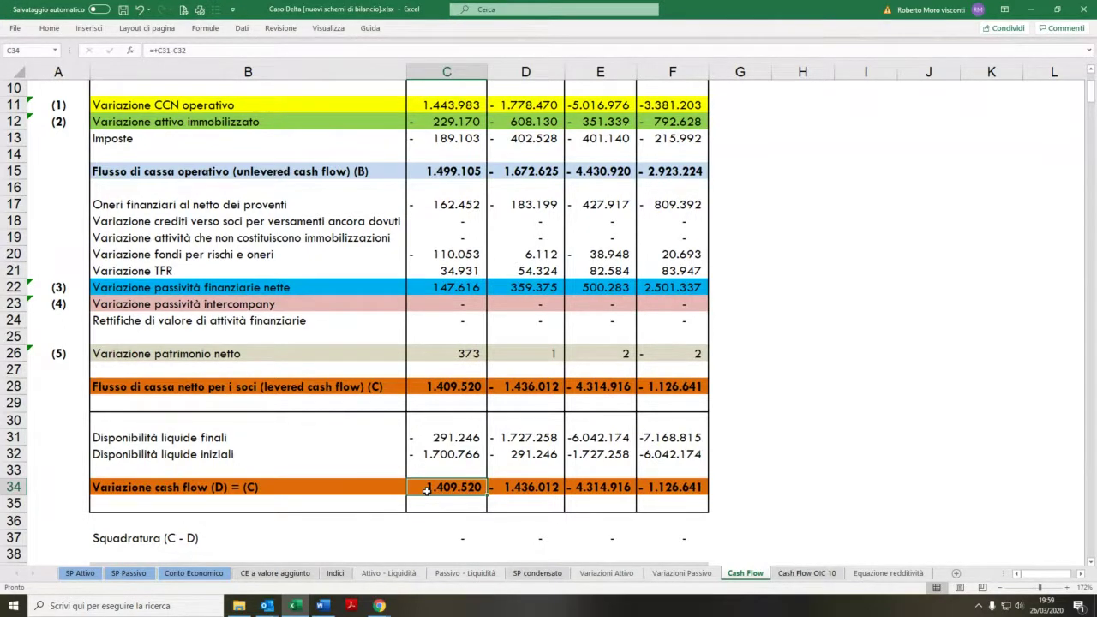
pyautogui.click(808, 573)
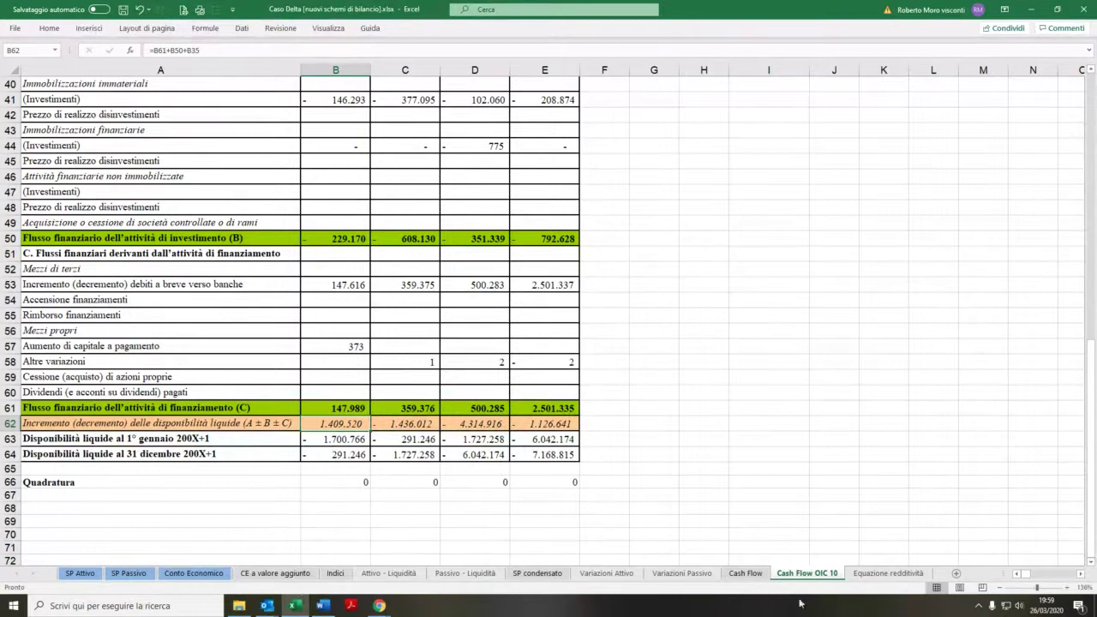
pyautogui.click(747, 579)
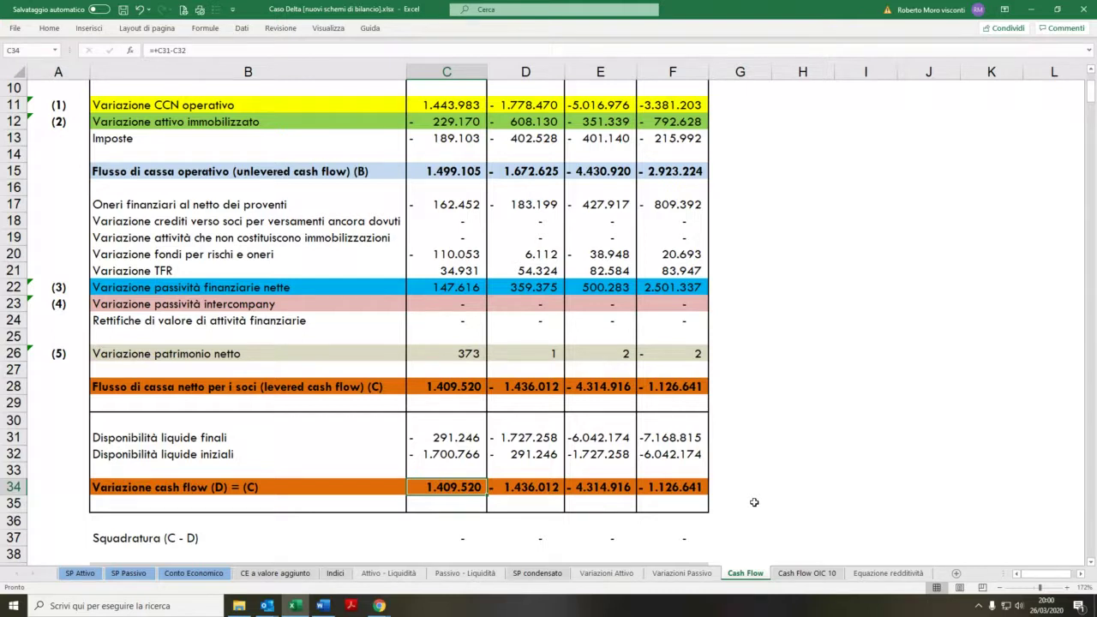
# Step: Review the Cash Flow statement from EBIT to Variazione cash flow and inspect the 2013 Variazione CCN operativo formula in C11
pyautogui.scroll(3, 754, 503)
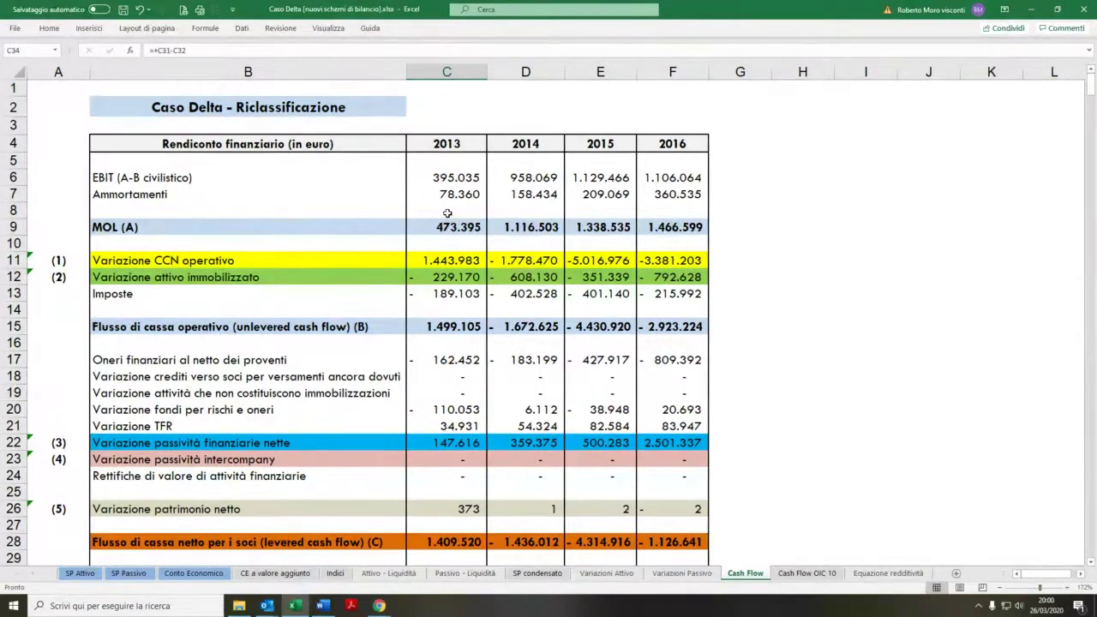
pyautogui.scroll(-2, 447, 213)
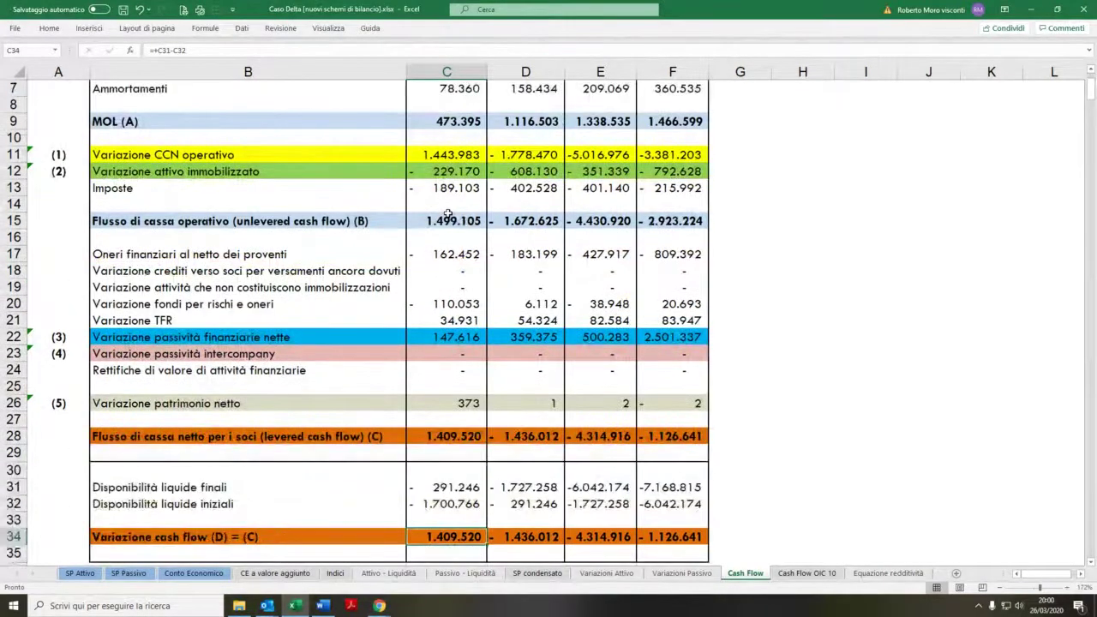
pyautogui.scroll(-4, 447, 214)
pyautogui.scroll(5, 447, 213)
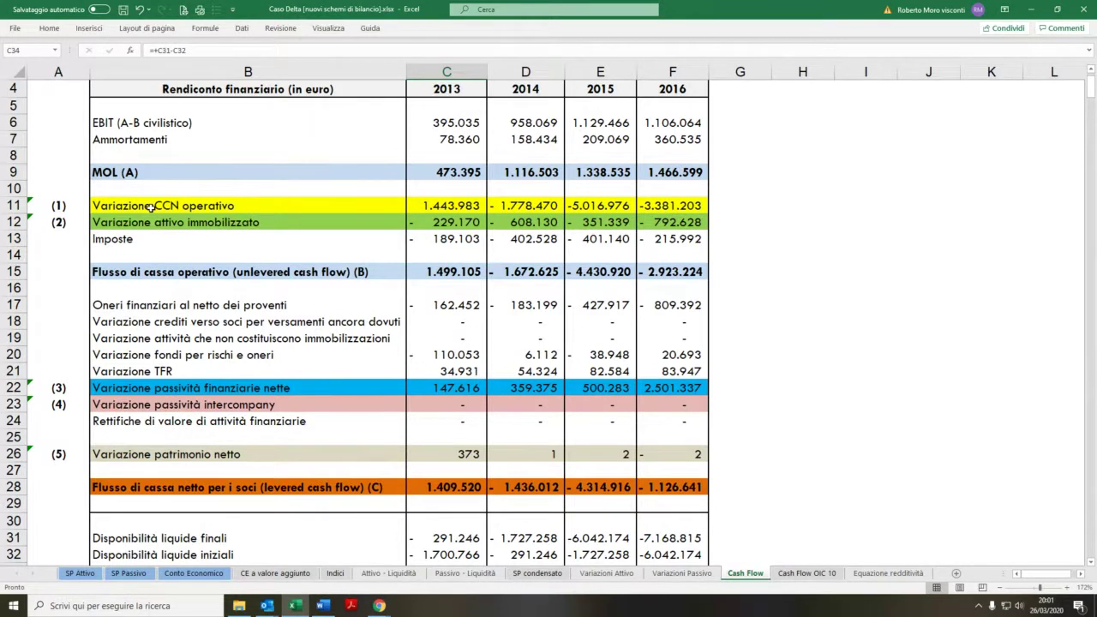
pyautogui.click(426, 207)
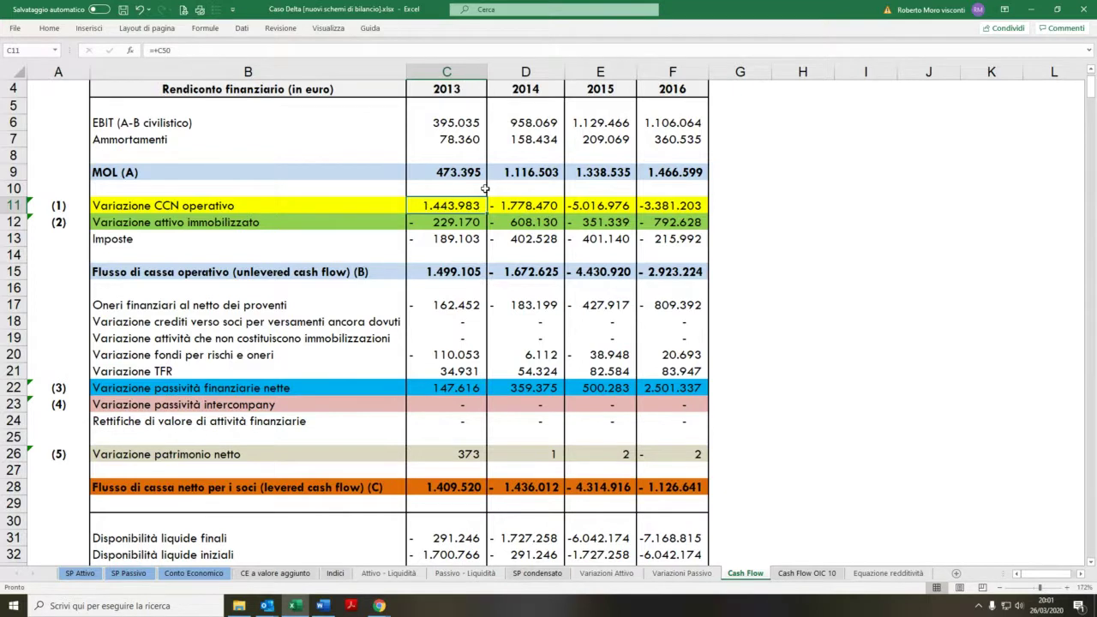
# Step: Inspect the 2013 Variazione CCN total in C50 and its Variazione Rimanenze and Variazione Debiti v/Fornitori formulas in C43 and C49
pyautogui.scroll(-2, 484, 189)
pyautogui.scroll(-7, 484, 189)
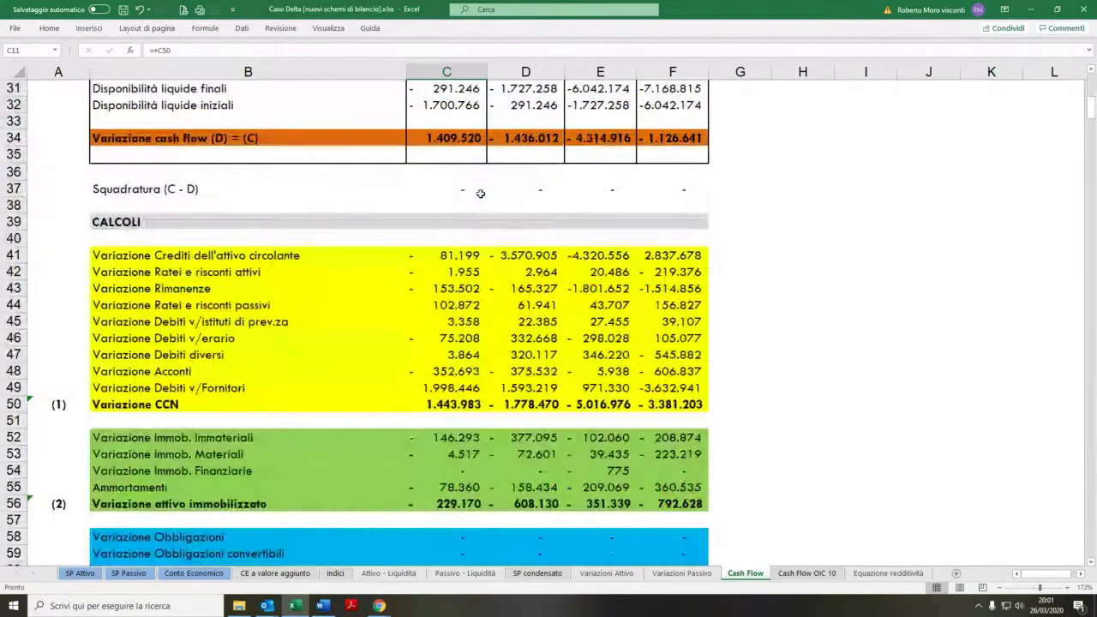
pyautogui.click(454, 406)
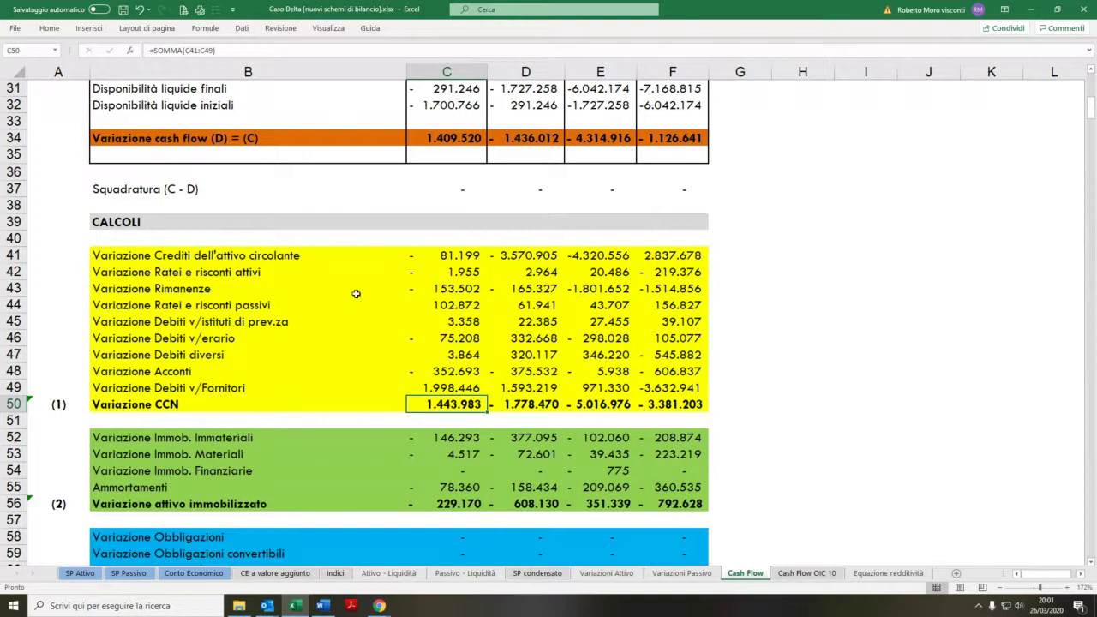
pyautogui.click(440, 288)
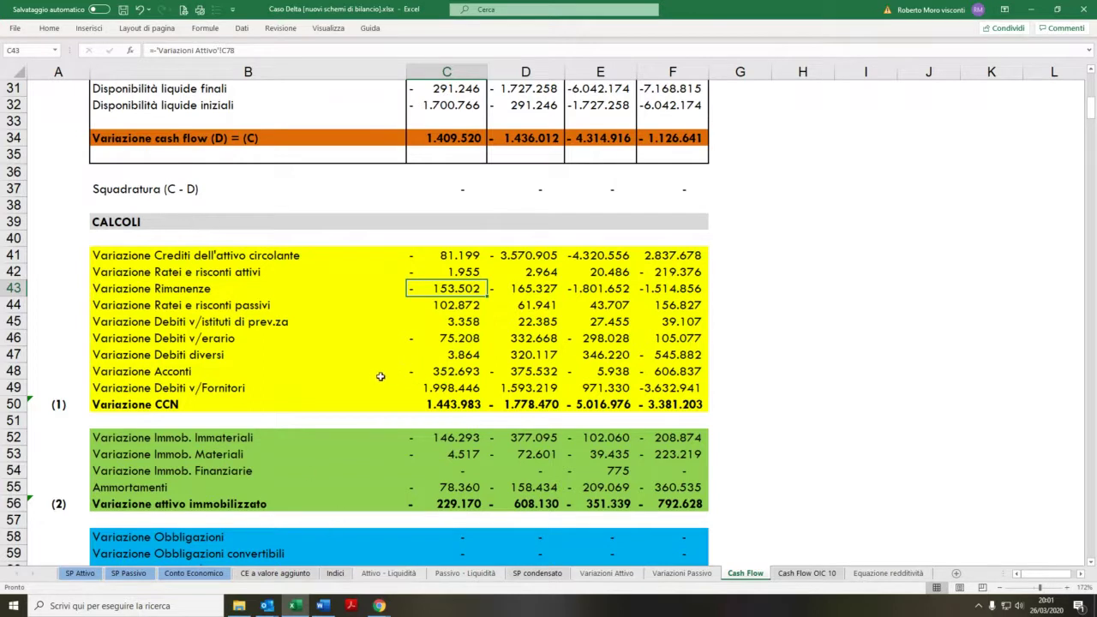
pyautogui.click(443, 388)
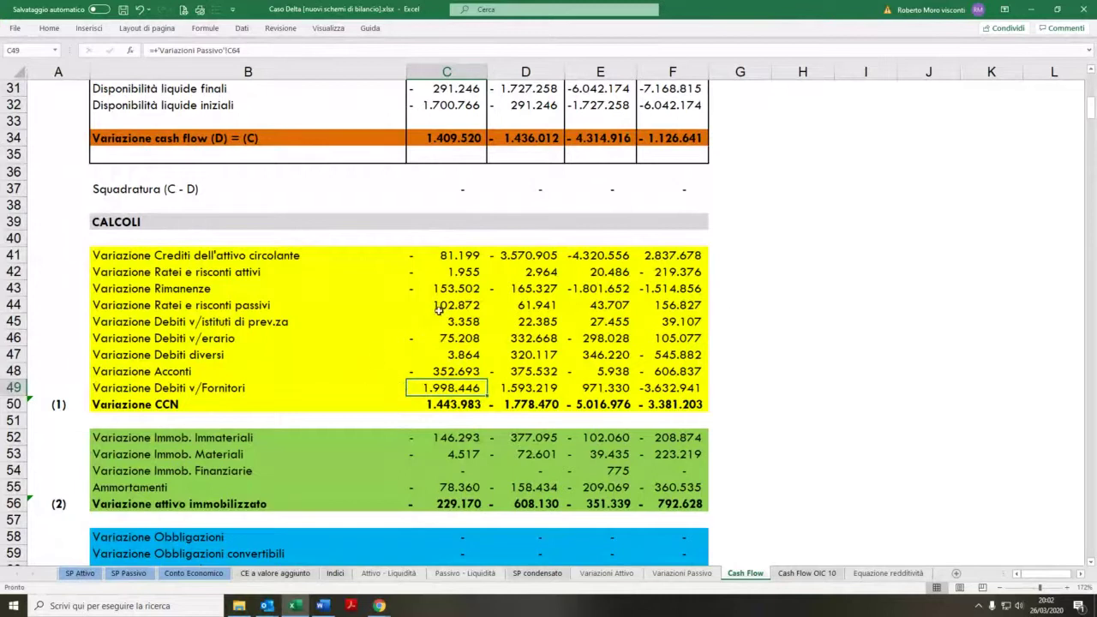
# Step: Trace the 2013 Variazione attivo immobilizzato in C12 to its total in C56 and inspect the Ammortamenti and Variazione Immob. Immateriali formulas
pyautogui.scroll(6, 437, 312)
pyautogui.scroll(4, 439, 310)
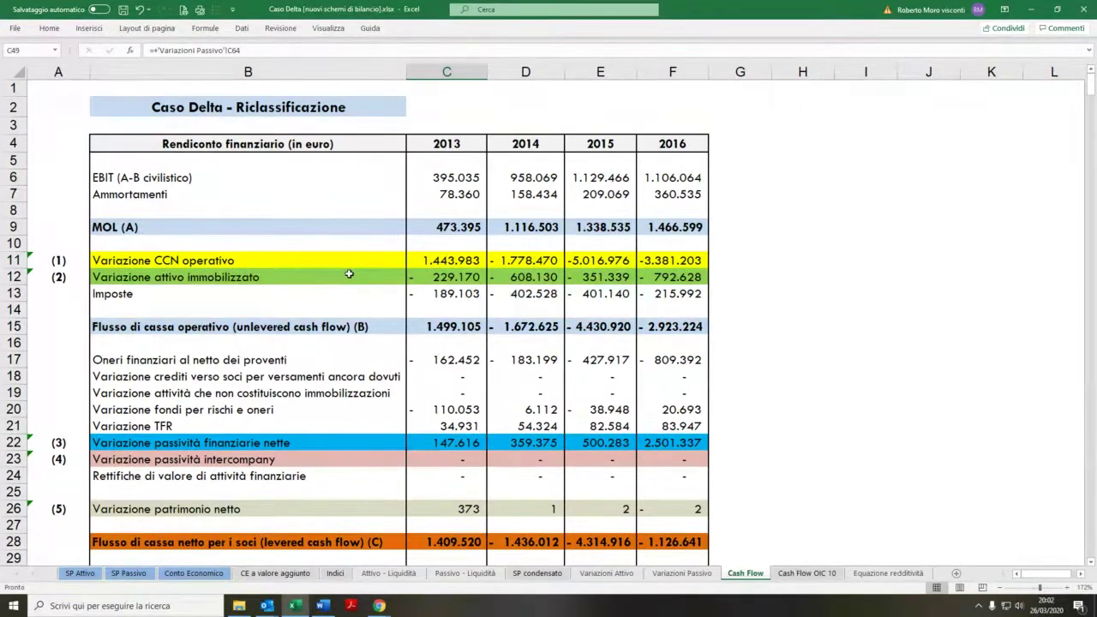
pyautogui.click(471, 277)
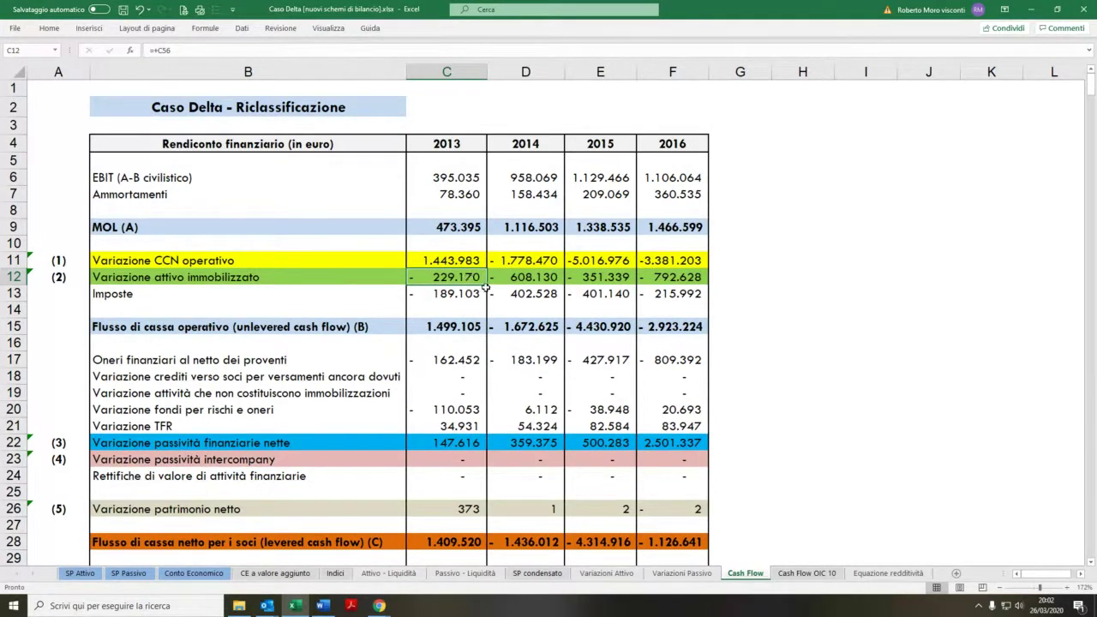
pyautogui.scroll(-14, 484, 289)
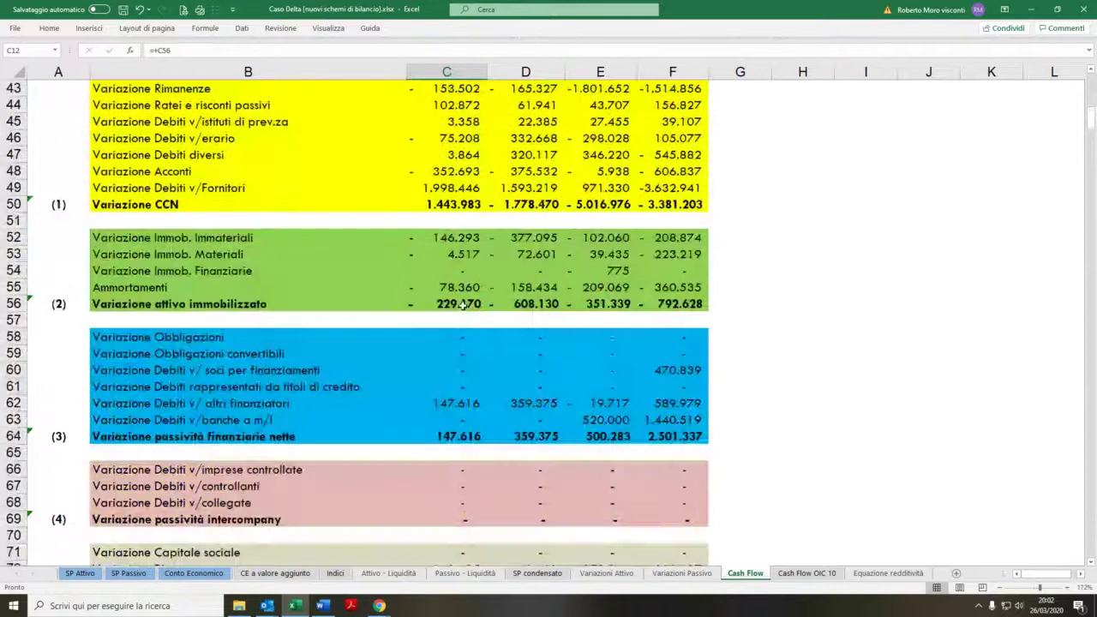
pyautogui.click(463, 304)
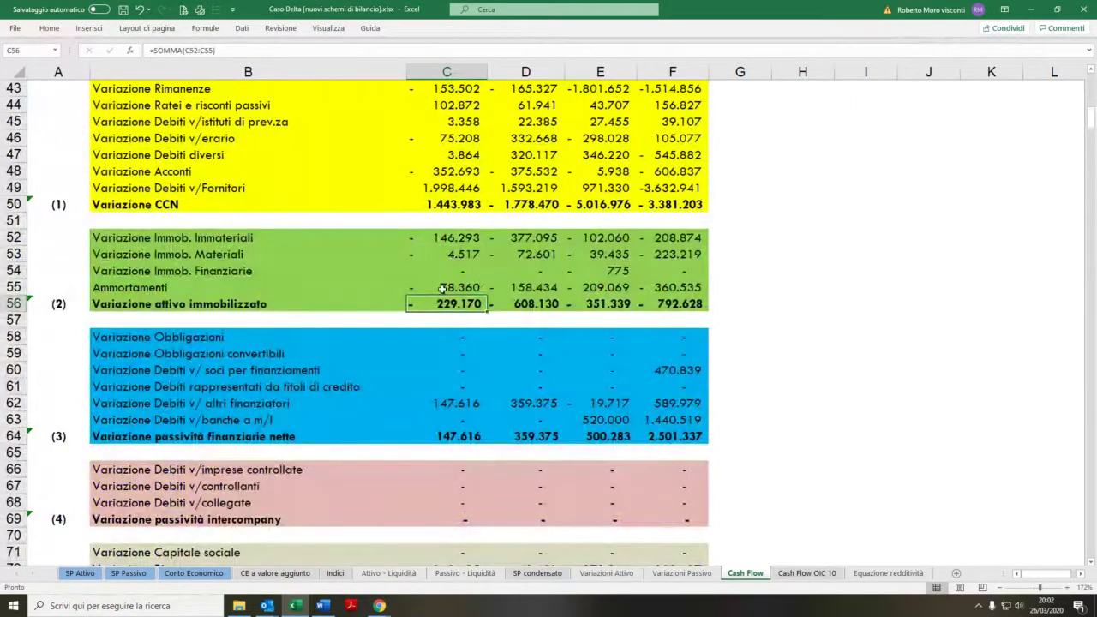
pyautogui.click(442, 288)
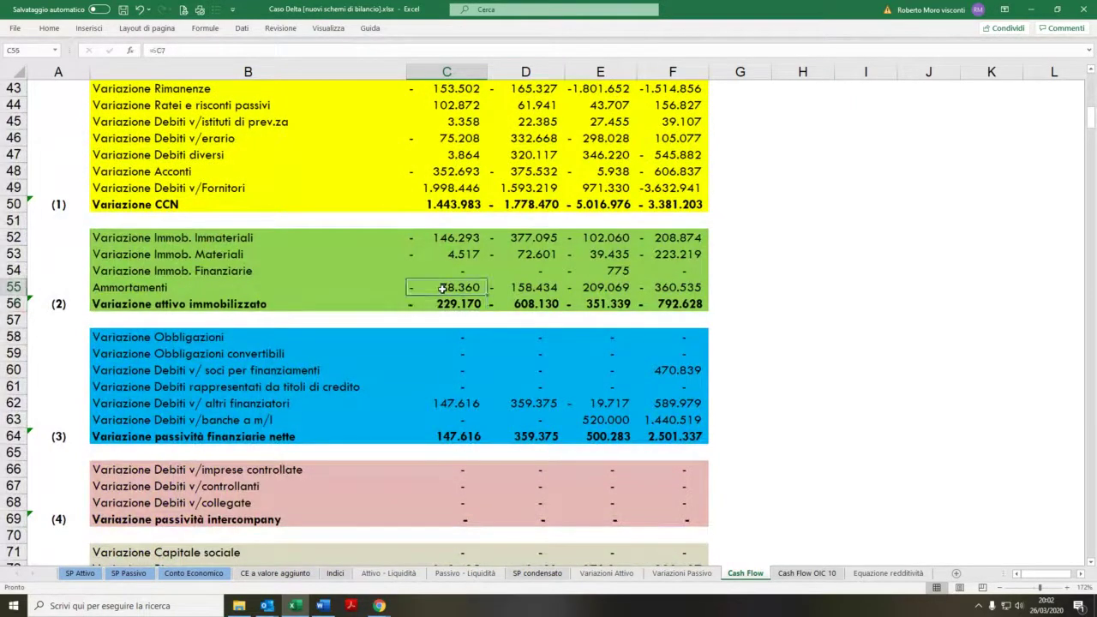
pyautogui.click(457, 237)
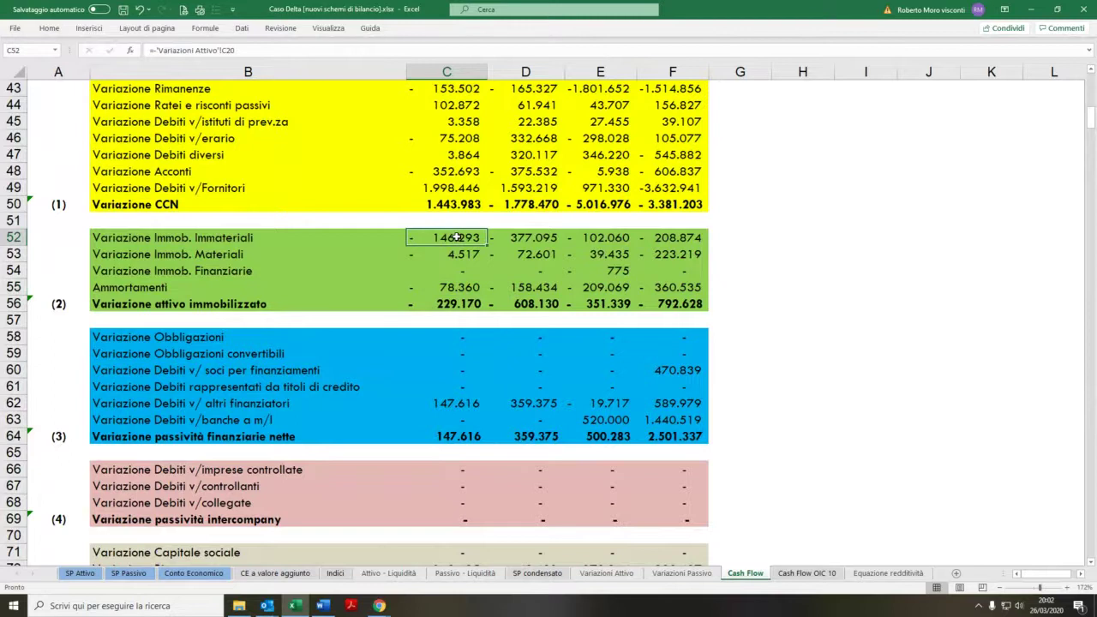
pyautogui.click(455, 289)
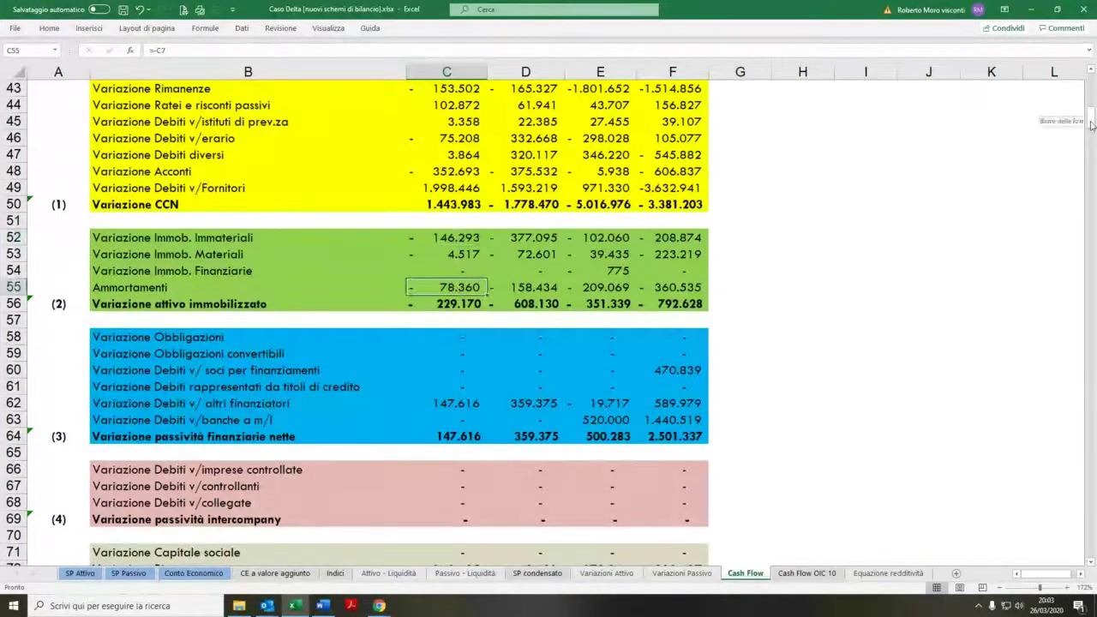
# Step: Examine how MOL in C9 and the Imposte row lead to the 2013 Flusso di cassa operativo formula in C15
pyautogui.moveTo(1090, 124); pyautogui.dragTo(1090, 86)
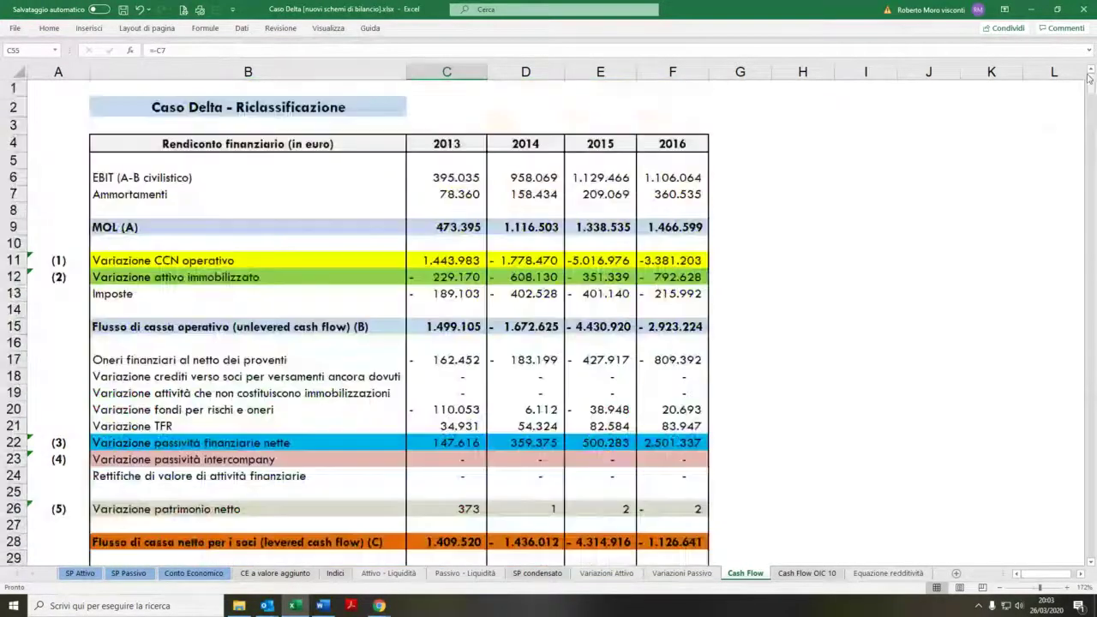
pyautogui.click(455, 227)
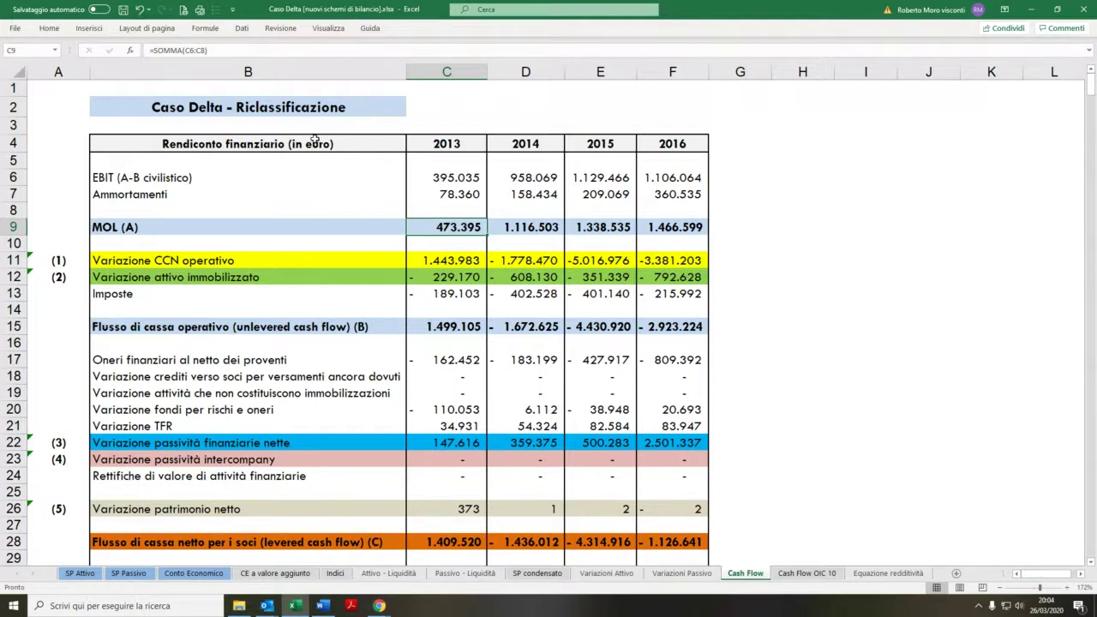
pyautogui.click(102, 295)
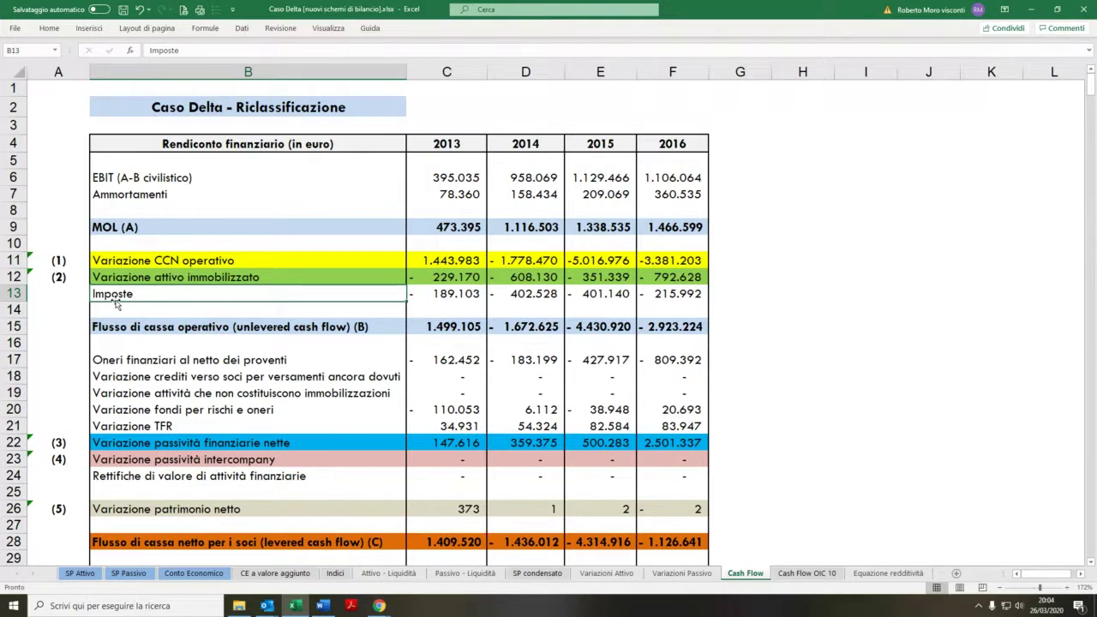
pyautogui.click(463, 325)
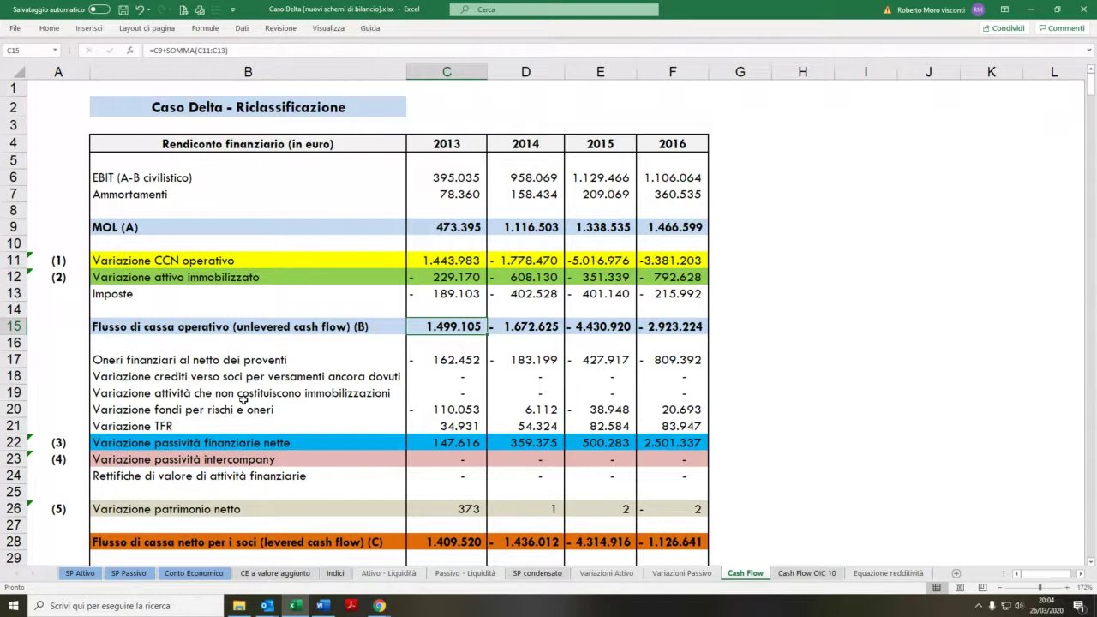
# Step: Inspect the 2013 Variazione passività finanziarie nette formula in C22 with its calculation block, and the Variazione passività intercompany formula in C23
pyautogui.click(449, 443)
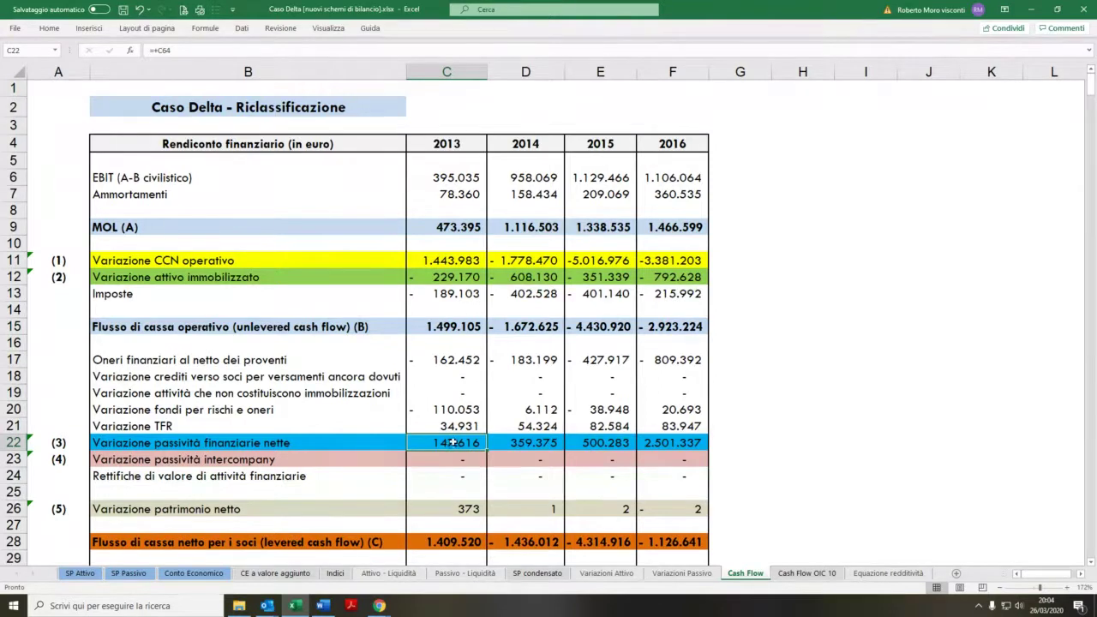
pyautogui.scroll(-1, 481, 336)
pyautogui.scroll(-14, 482, 335)
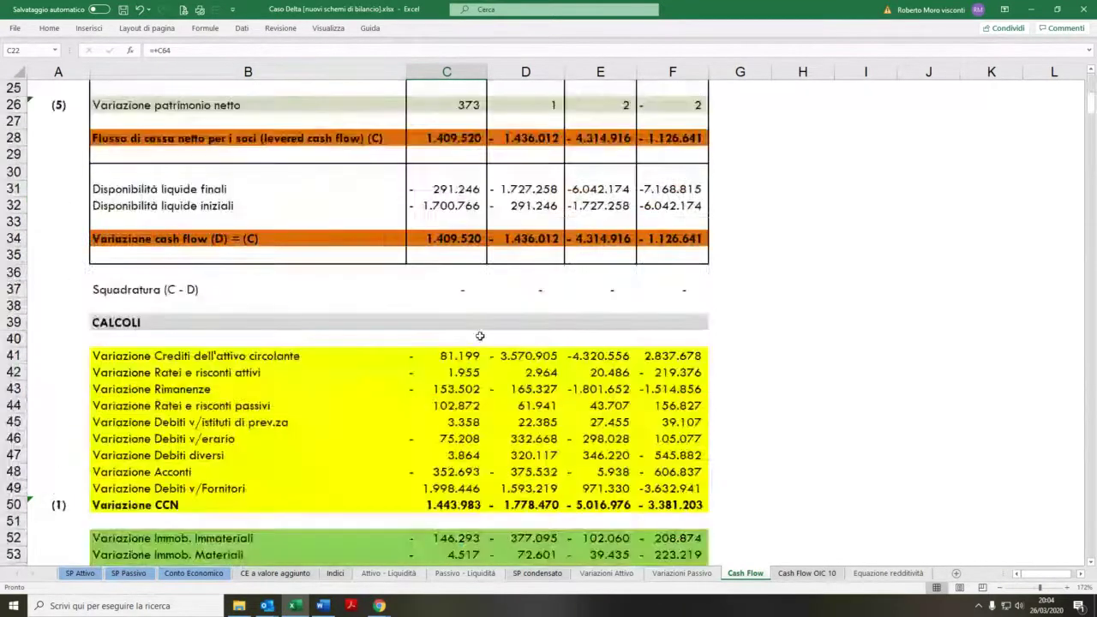
pyautogui.scroll(10, 479, 336)
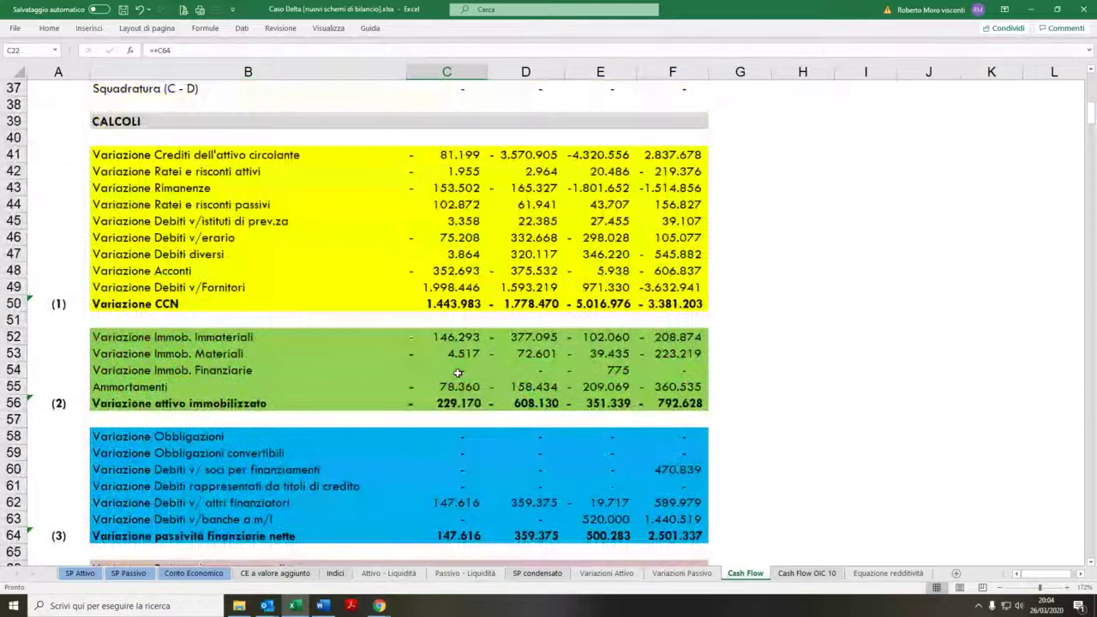
pyautogui.scroll(2, 460, 359)
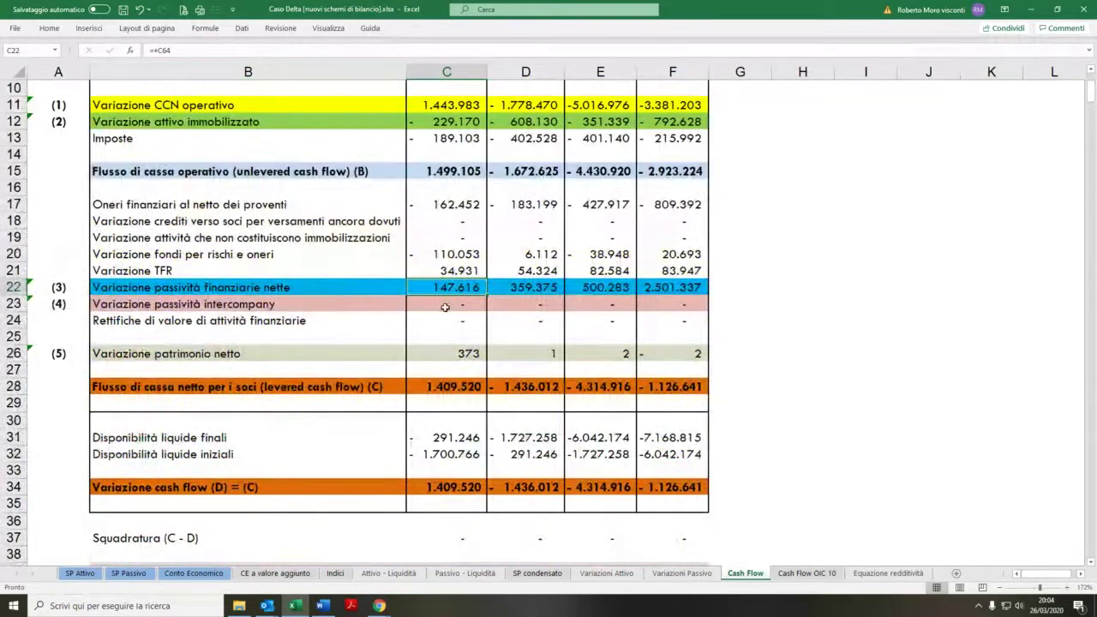
pyautogui.click(445, 306)
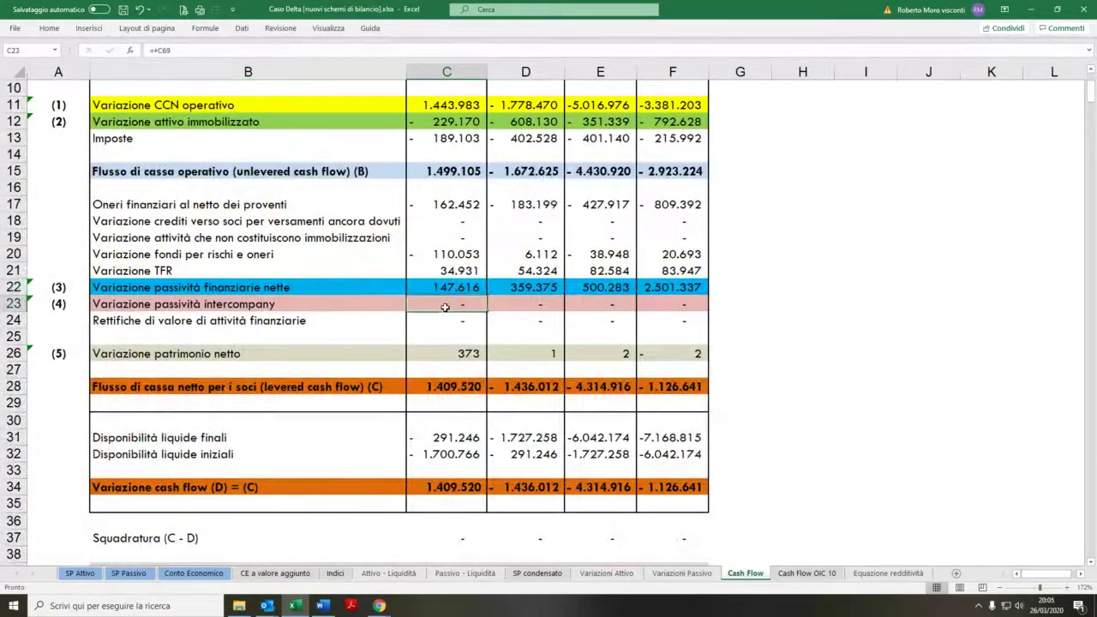
# Step: Trace the 2013 Variazione patrimonio netto in C26 to its total in C74 of the CALCOLI section
pyautogui.click(459, 353)
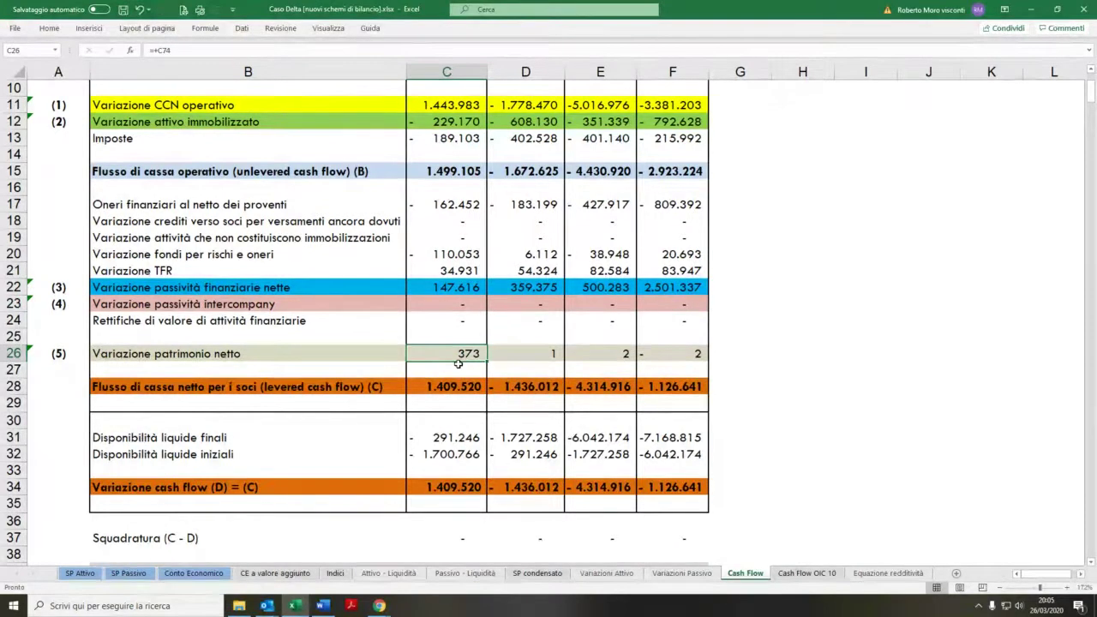
pyautogui.scroll(-12, 458, 363)
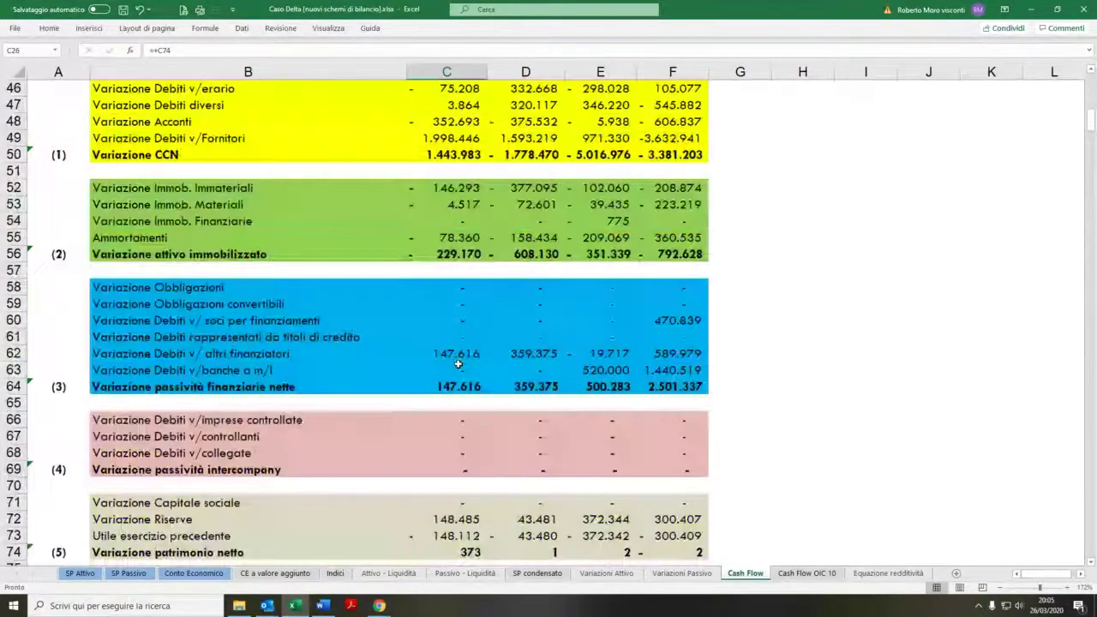
pyautogui.scroll(-1, 458, 363)
pyautogui.click(467, 502)
# Step: Compare the 2013 Flusso di cassa netto per i soci in C28 with Variazione cash flow in C34 and inspect the Squadratura formula in C37
pyautogui.scroll(6, 463, 434)
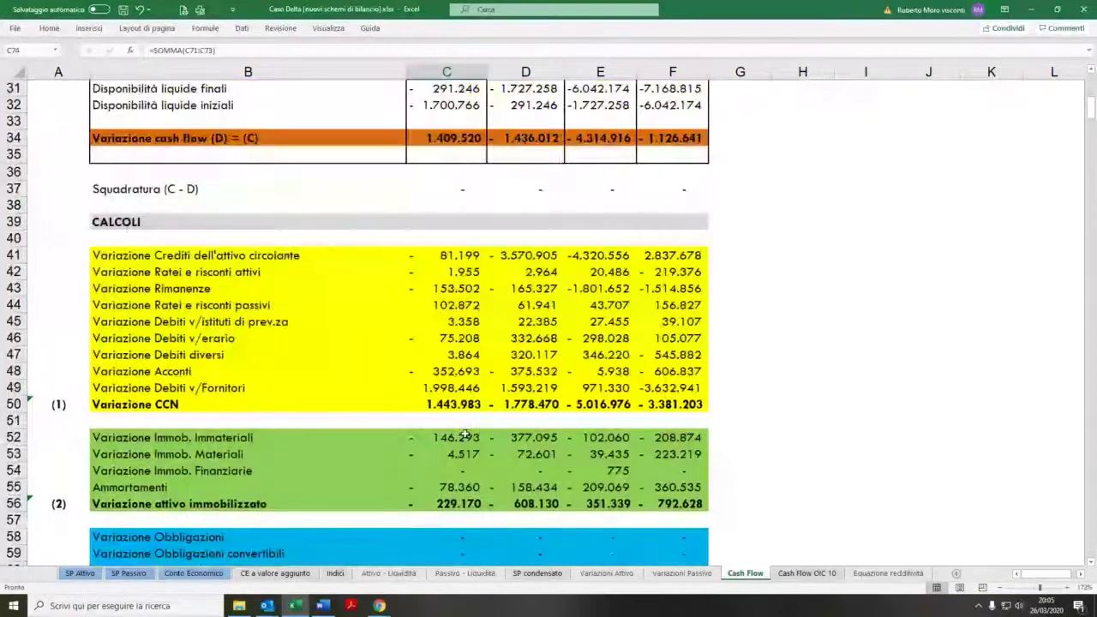
pyautogui.scroll(6, 464, 434)
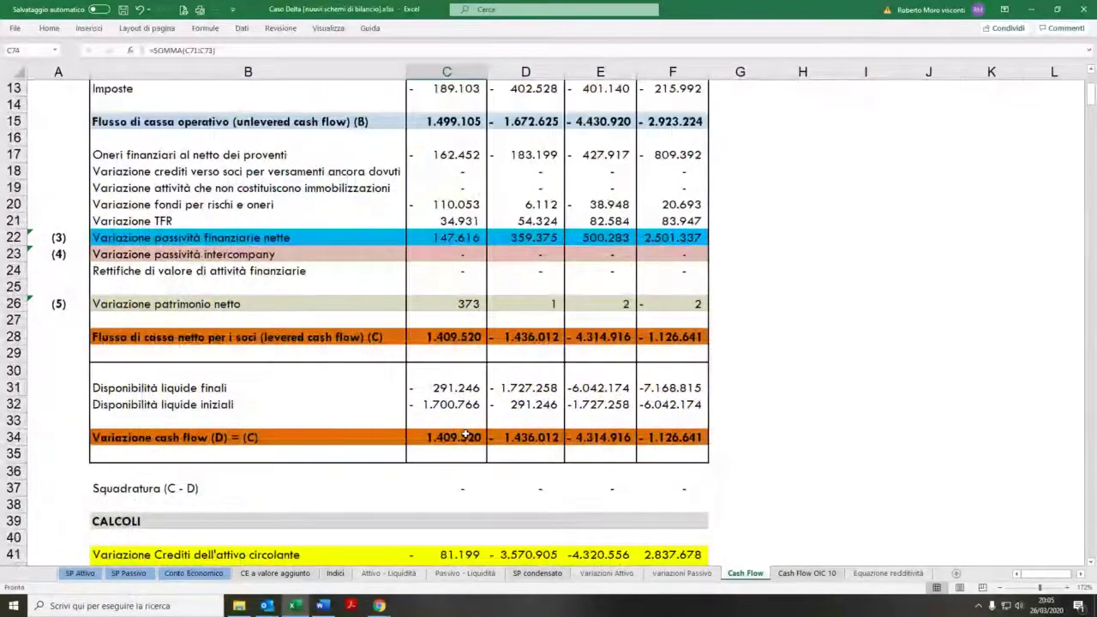
pyautogui.scroll(4, 465, 435)
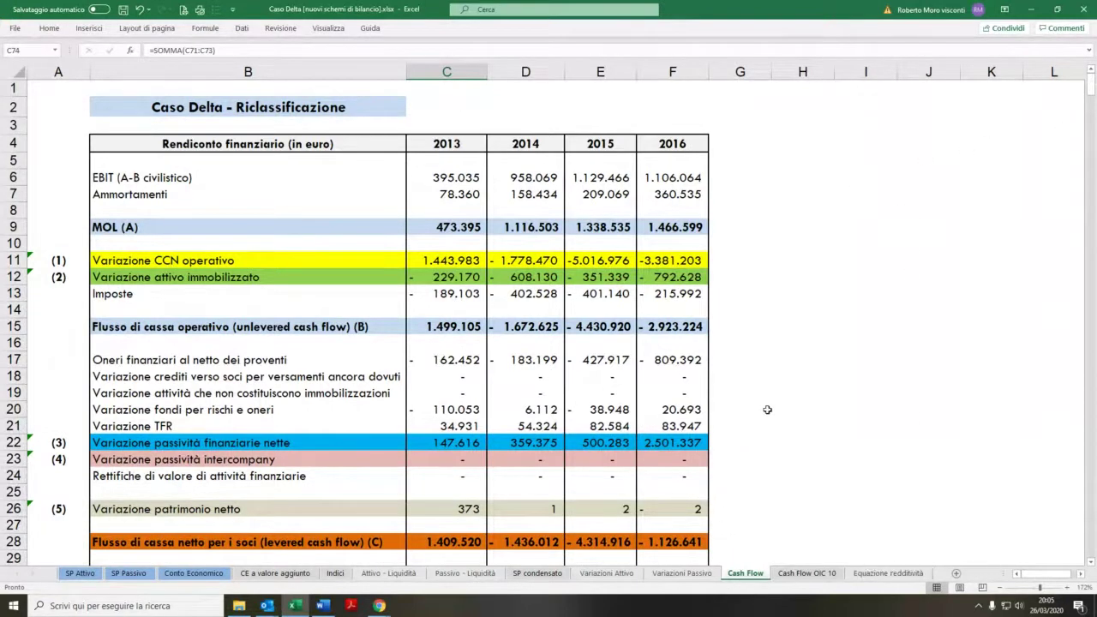
pyautogui.scroll(-1, 835, 250)
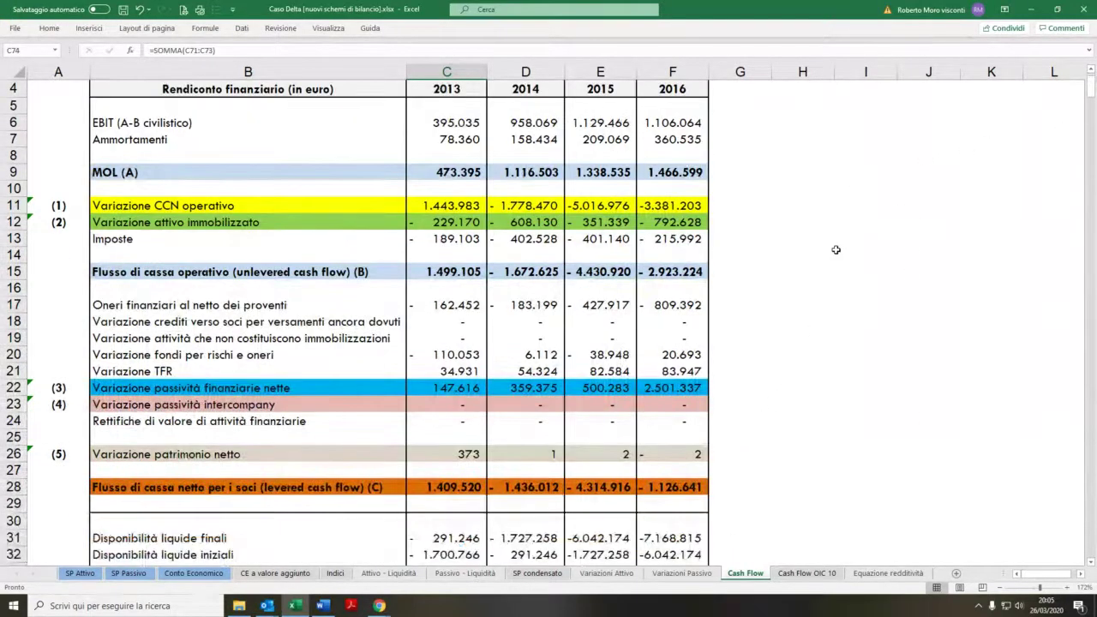
pyautogui.scroll(-4, 836, 250)
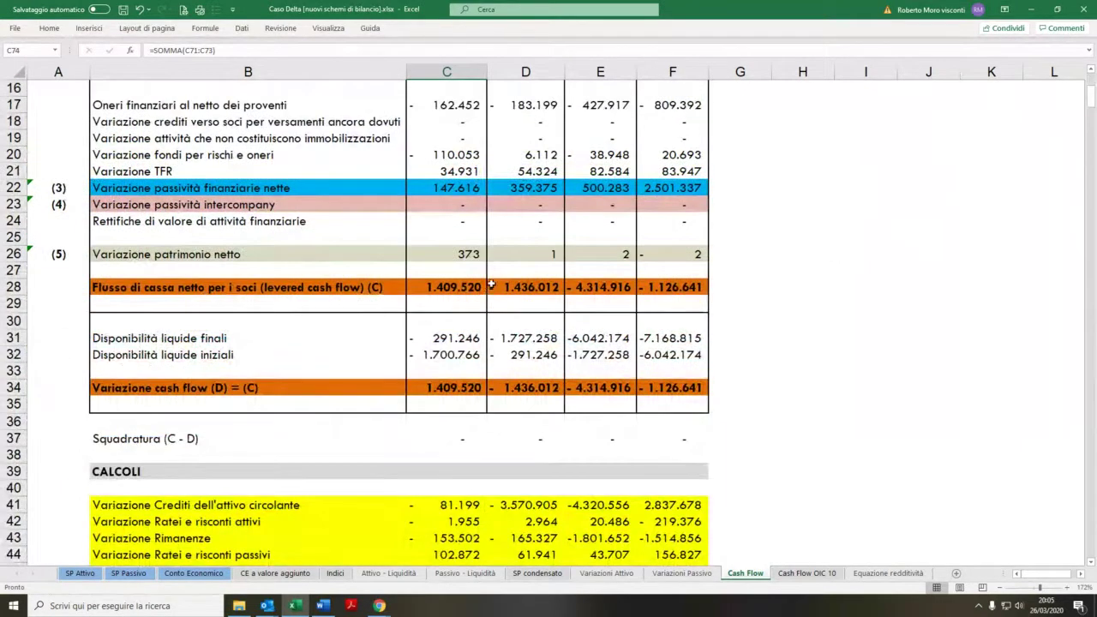
pyautogui.click(459, 287)
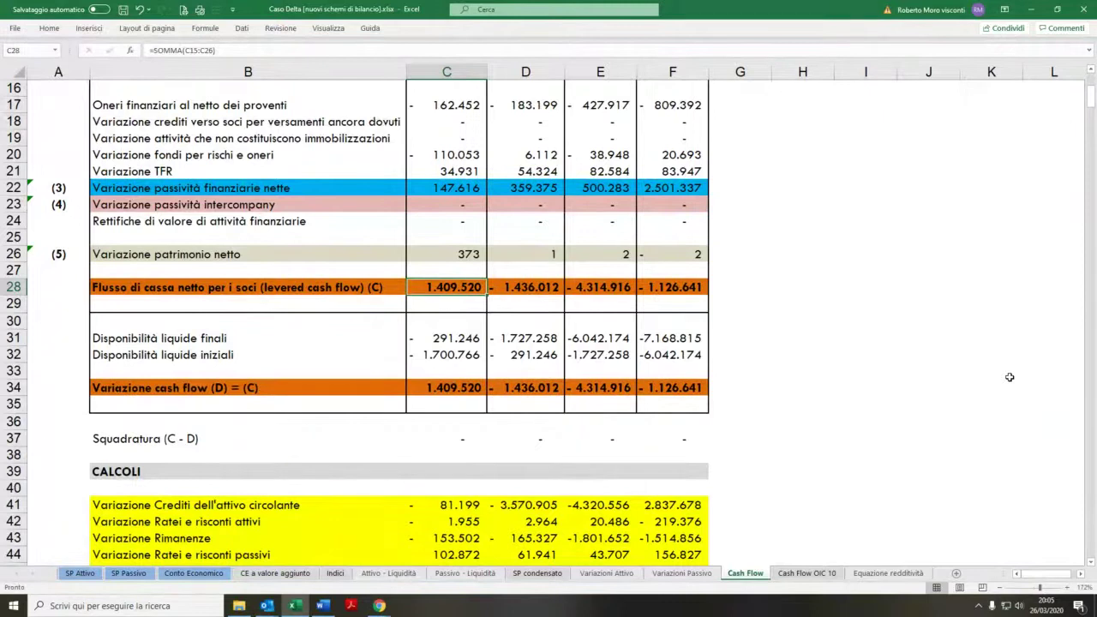
pyautogui.click(438, 385)
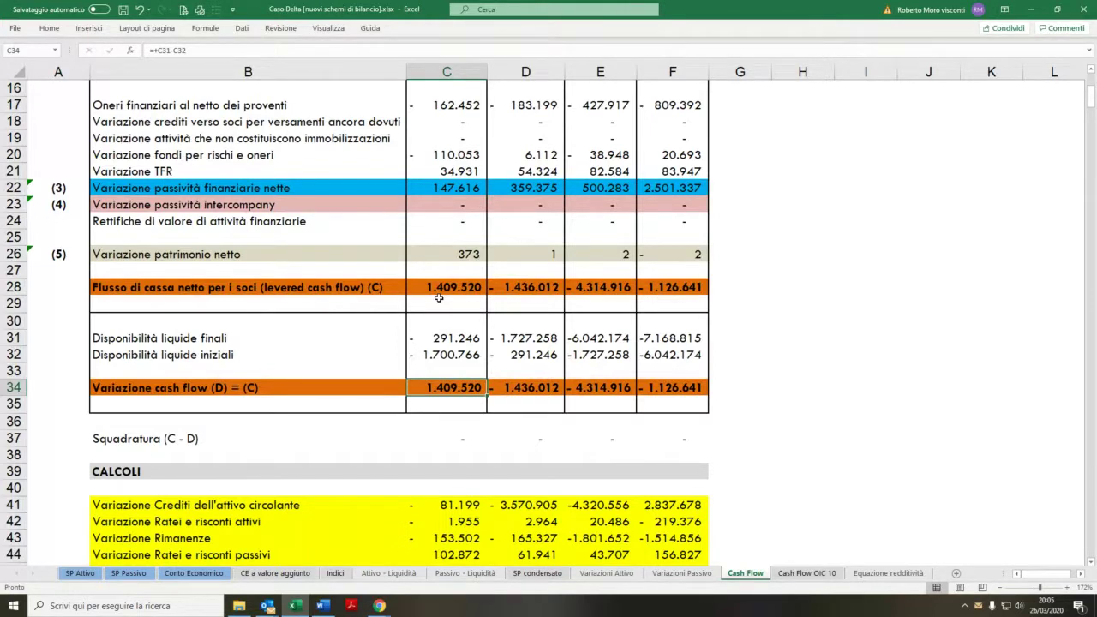
pyautogui.click(450, 438)
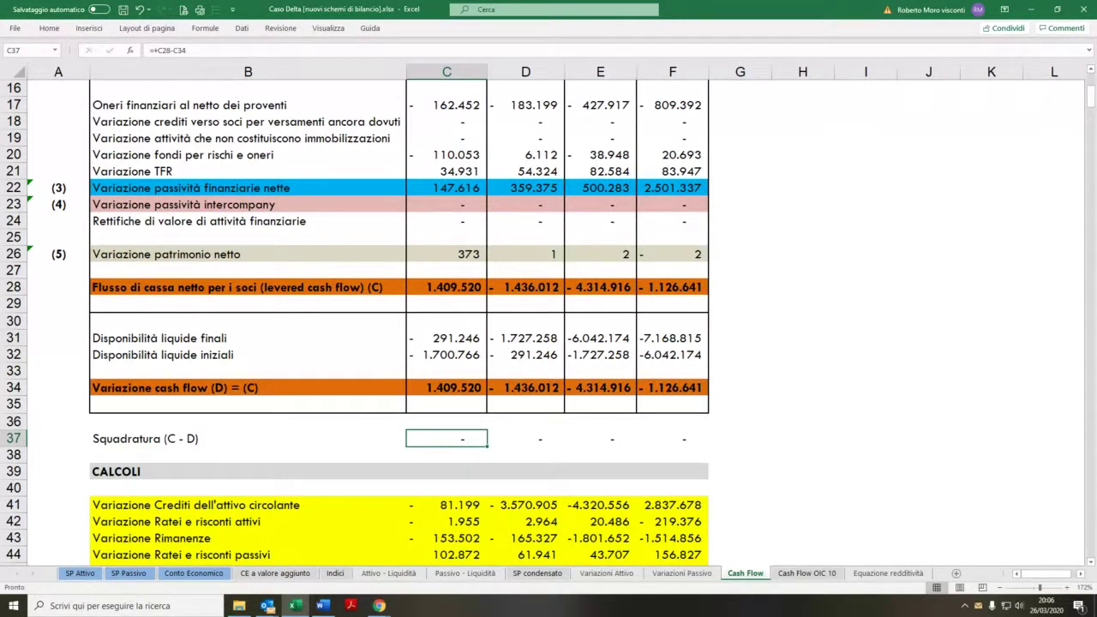
# Step: On the Variazioni Attivo sheet, enter 666 as the 2013 value of Partecipazioni in imprese controllate in C118
pyautogui.click(624, 576)
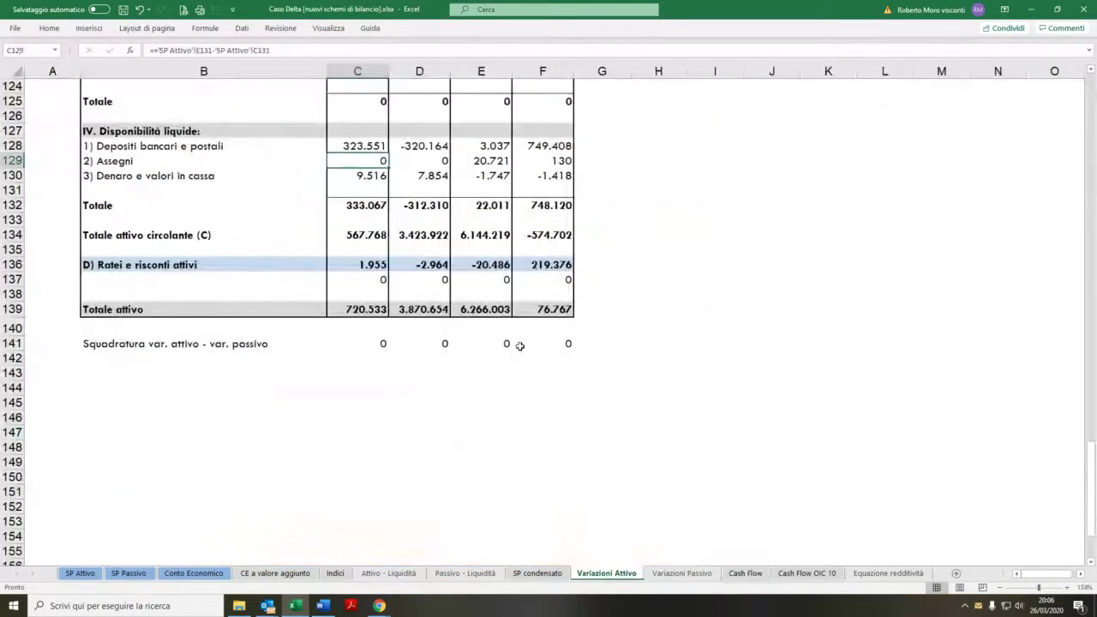
pyautogui.scroll(4, 519, 345)
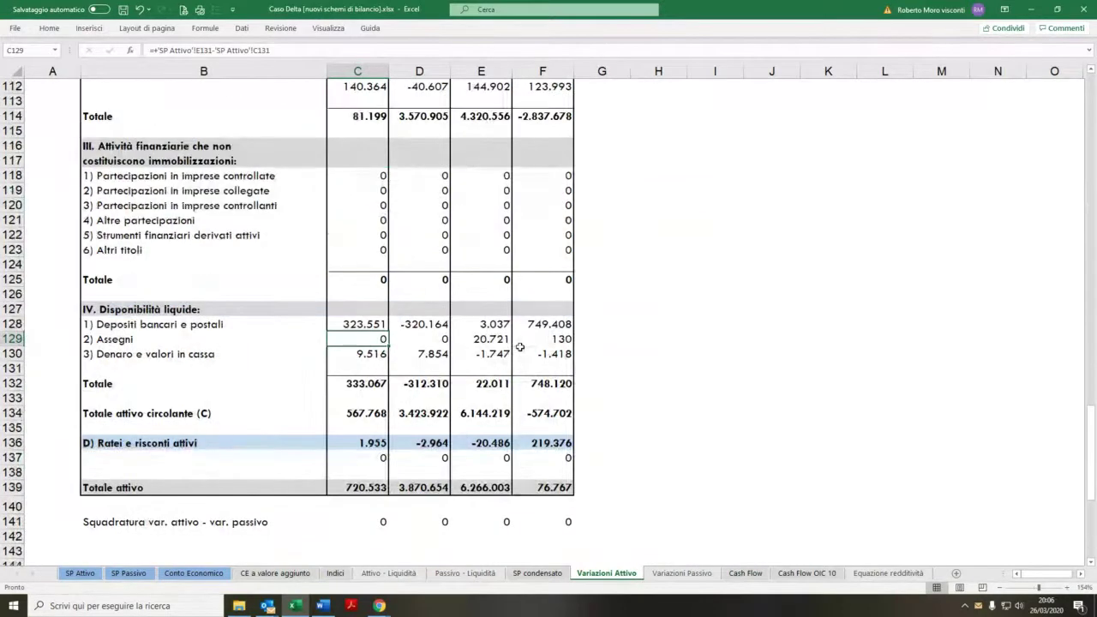
pyautogui.click(380, 175)
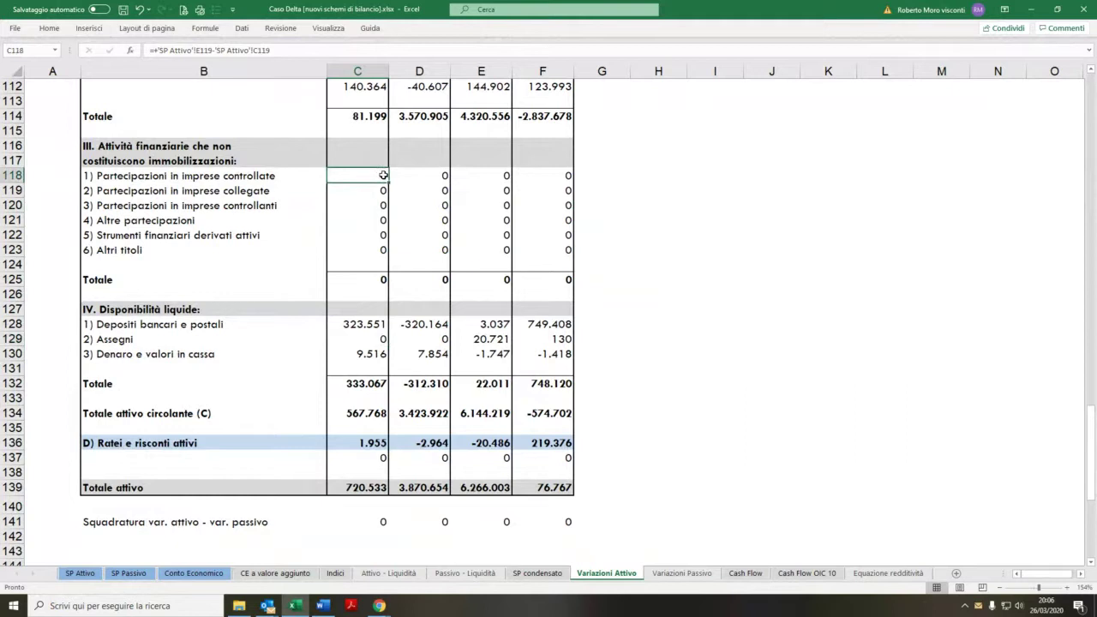
pyautogui.write('666')
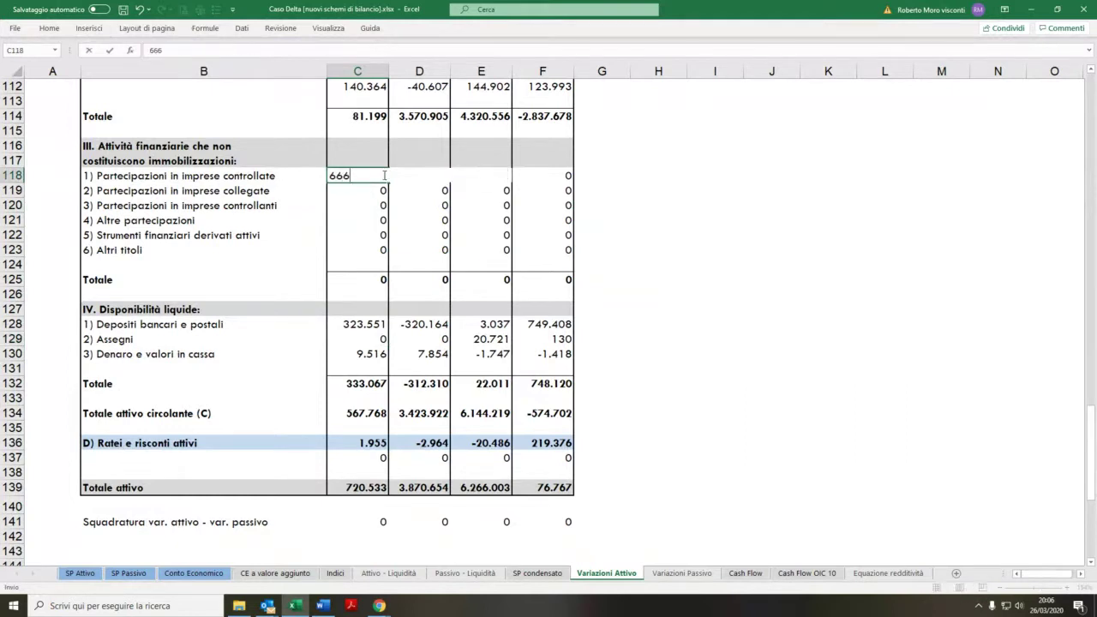
pyautogui.press('Return')
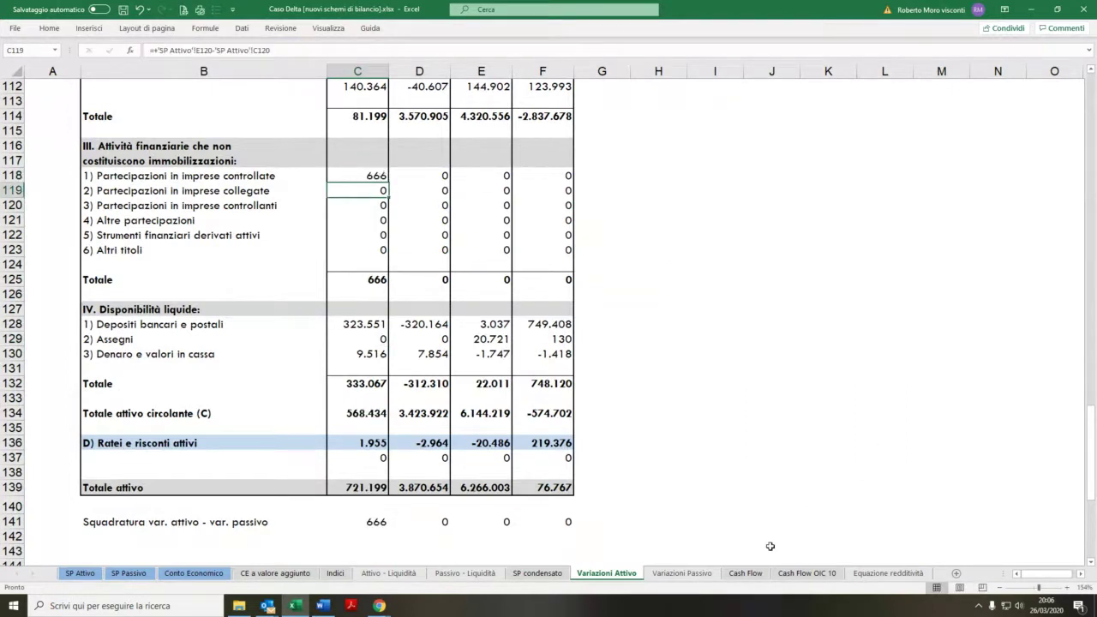
# Step: Check the 2013 Squadratura in C37 of the Cash Flow sheet, undo the 666 entry on Variazioni Attivo, and recheck C37
pyautogui.click(745, 574)
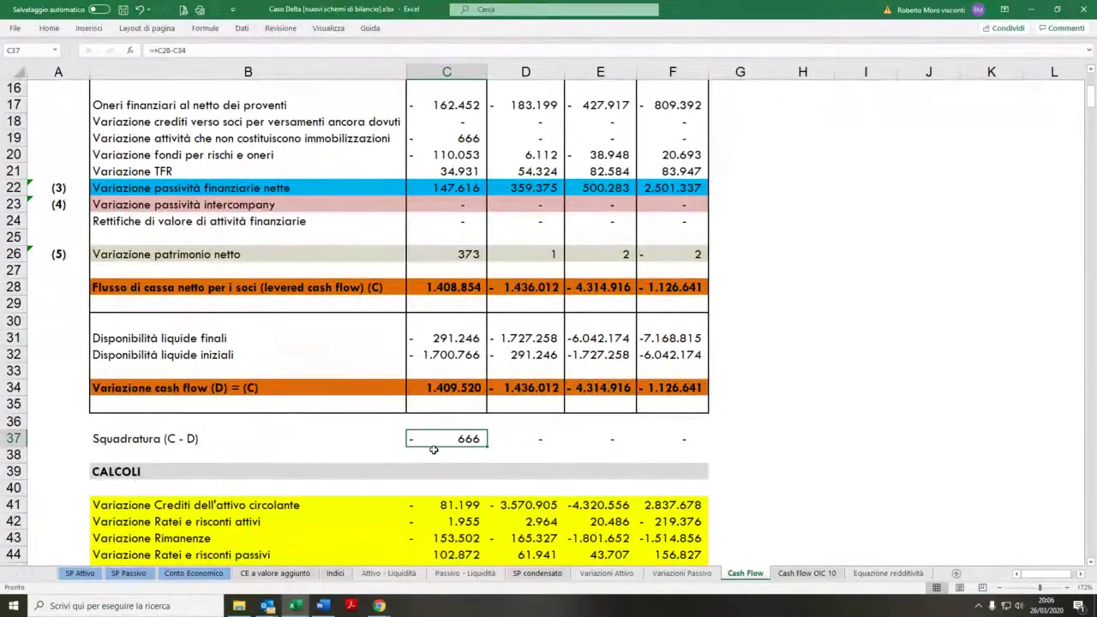
pyautogui.click(142, 11)
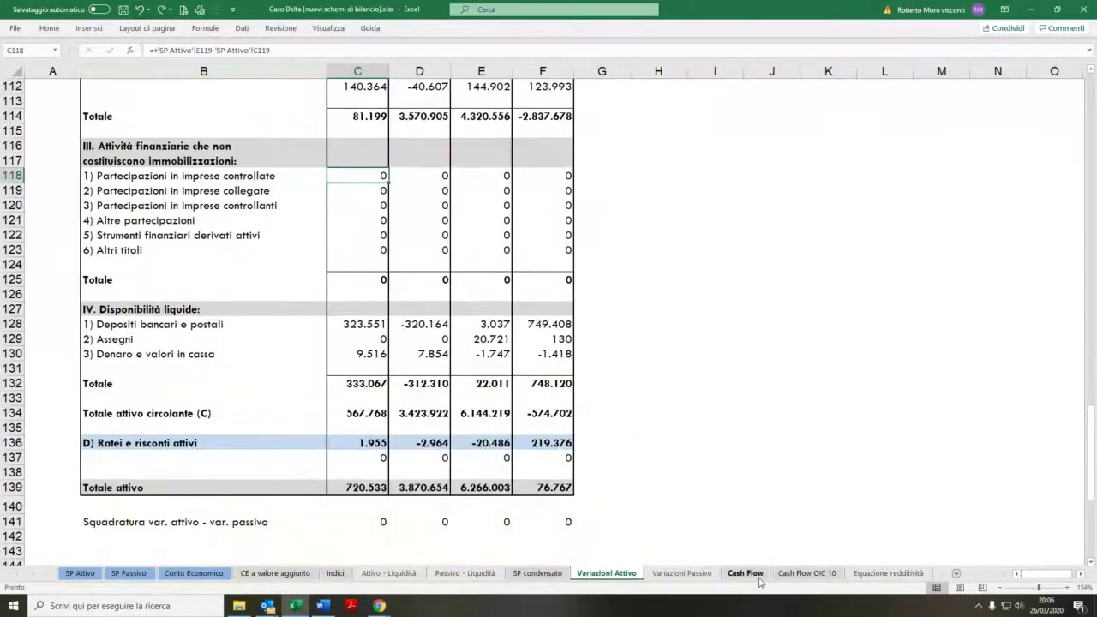
pyautogui.click(756, 575)
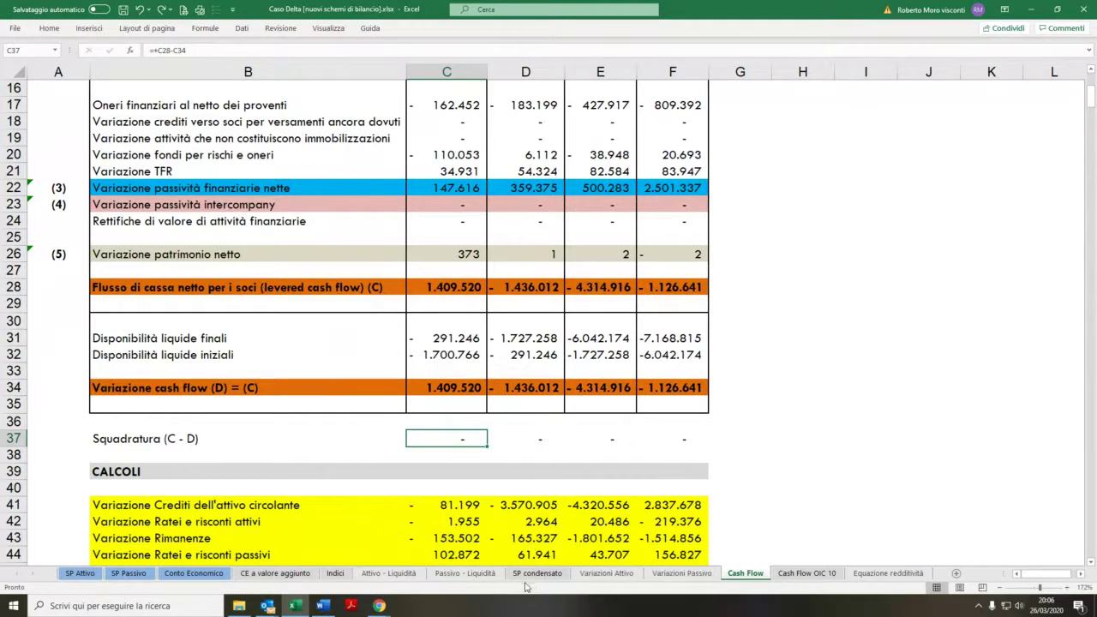
# Step: On the Conto Economico sheet, enter 555 for Rivalutazioni di partecipazioni in C91 and check the Squadratura on the Cash Flow sheet
pyautogui.click(197, 577)
pyautogui.scroll(3, 458, 260)
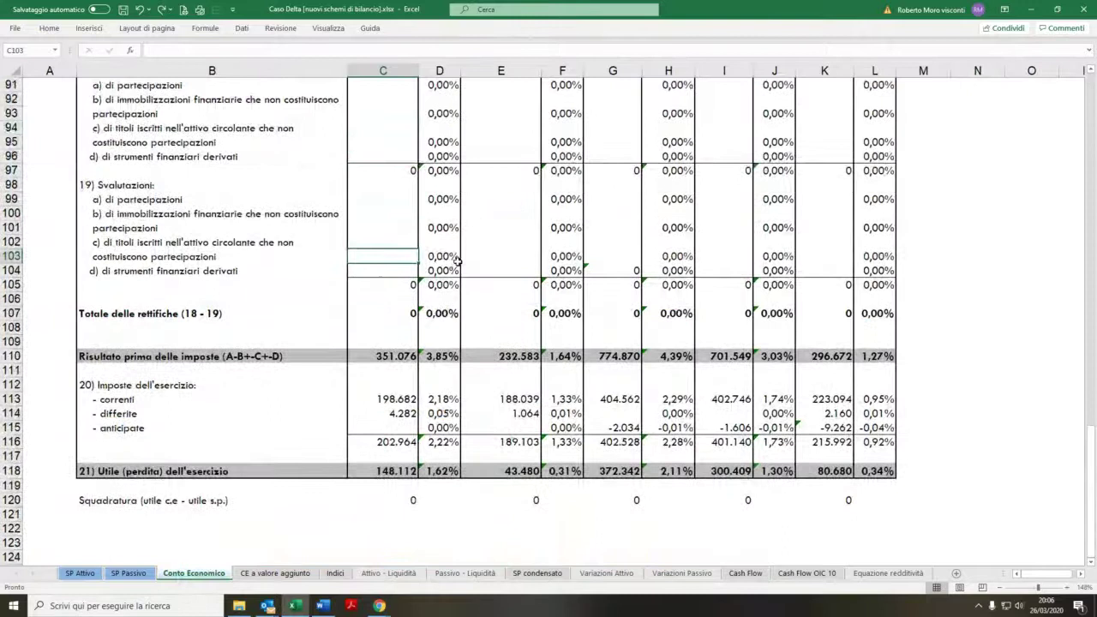
pyautogui.scroll(3, 458, 259)
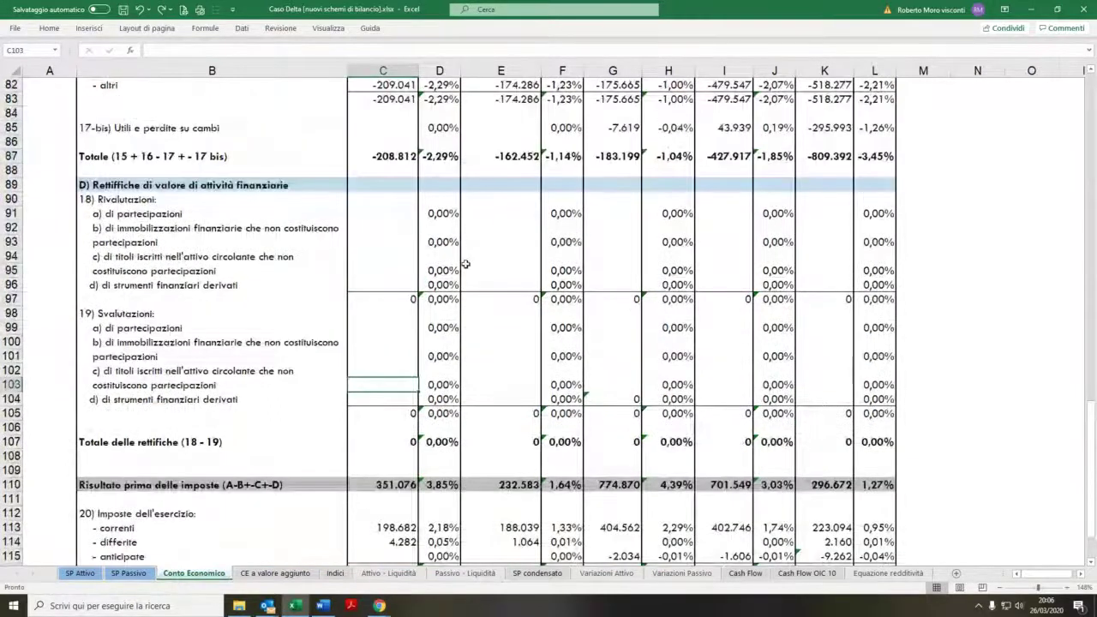
pyautogui.click(377, 214)
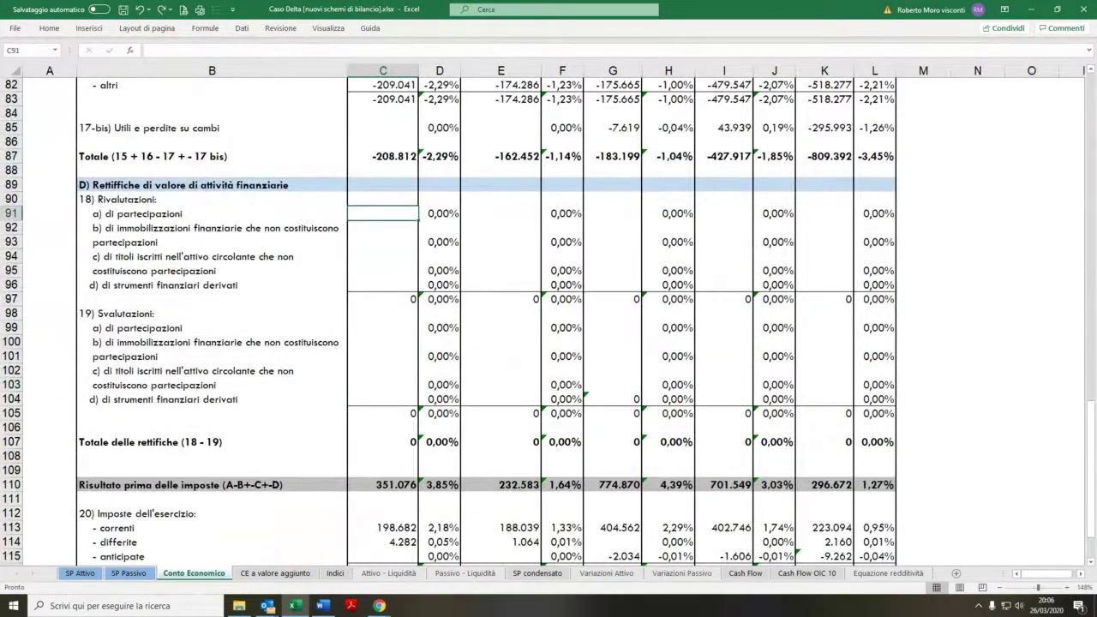
pyautogui.write('555')
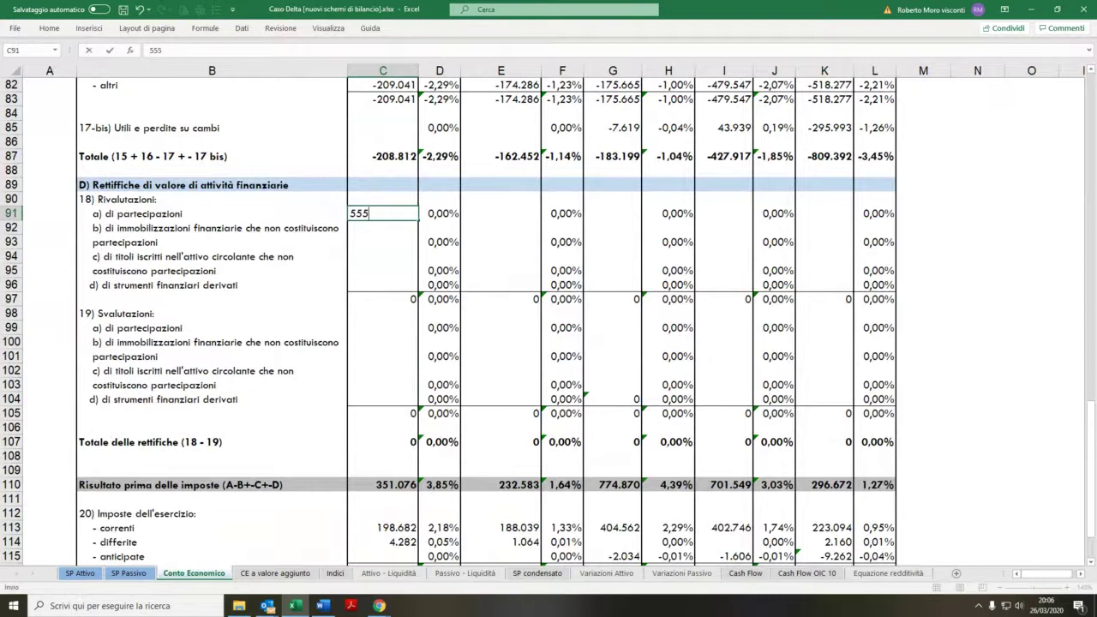
pyautogui.press('Return')
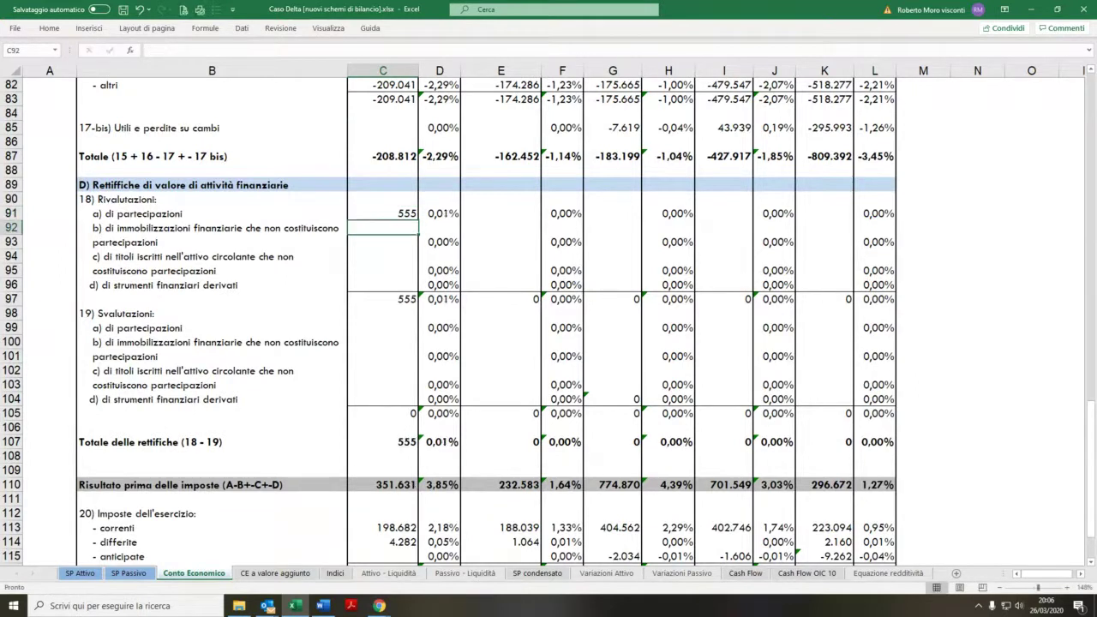
pyautogui.click(744, 572)
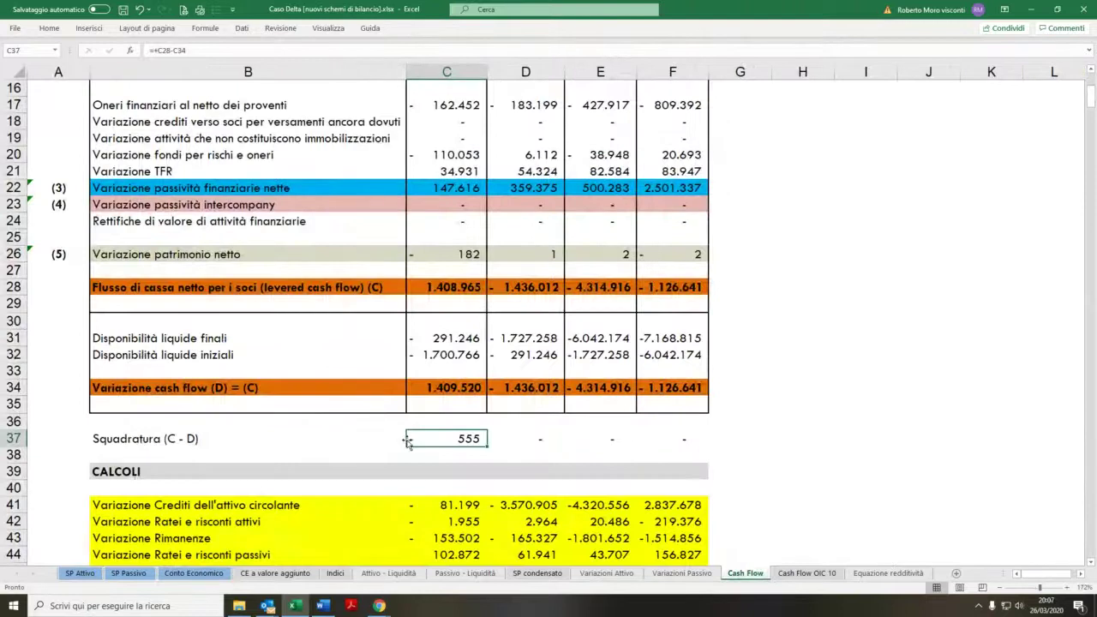
# Step: Undo the 555 entry in C91 of Conto Economico and recheck the 2013 Variazione cash flow and Squadratura on the Cash Flow sheet
pyautogui.click(138, 10)
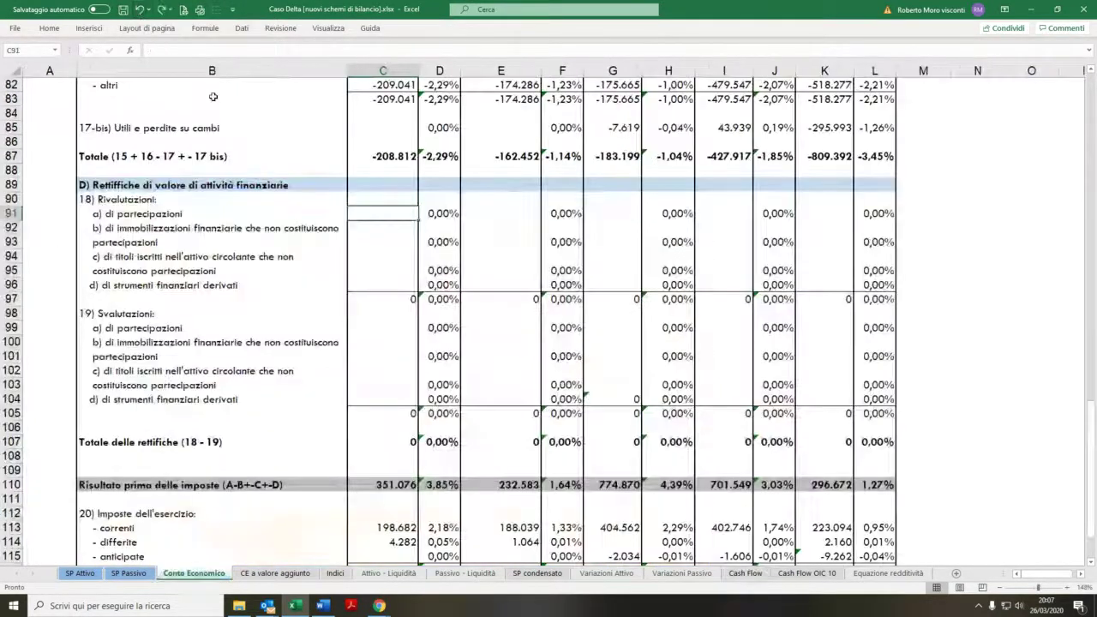
pyautogui.click(758, 577)
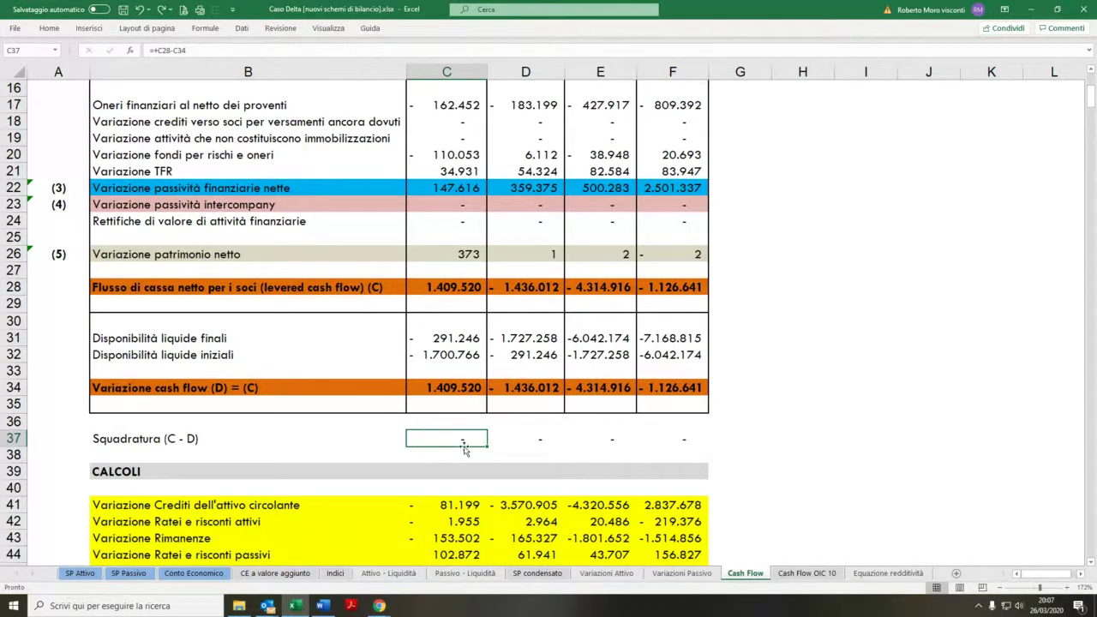
pyautogui.click(446, 387)
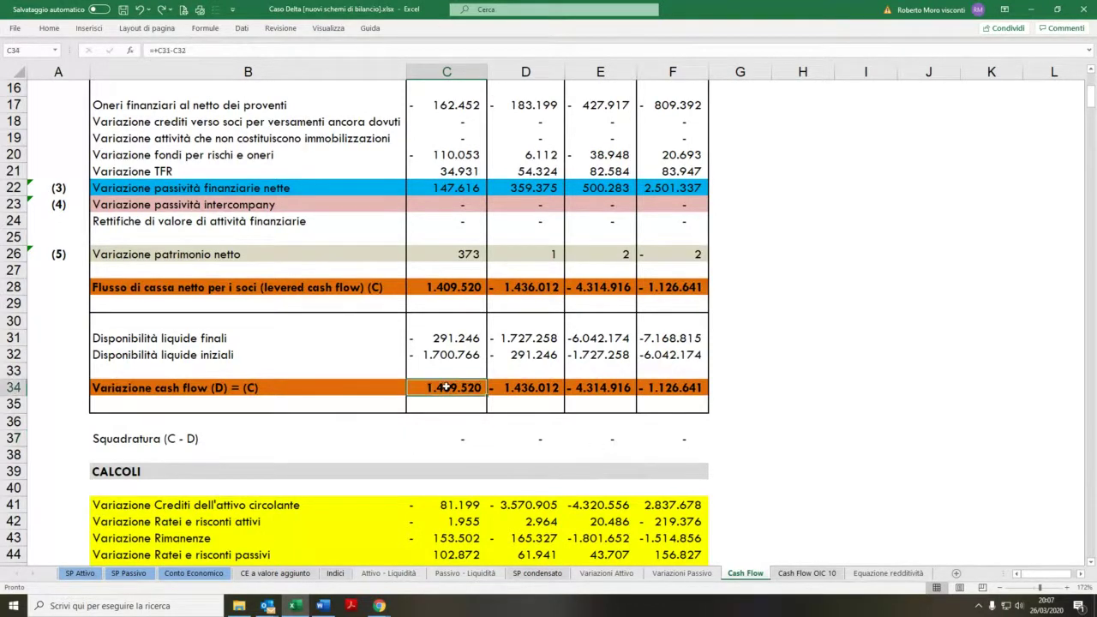
pyautogui.click(451, 437)
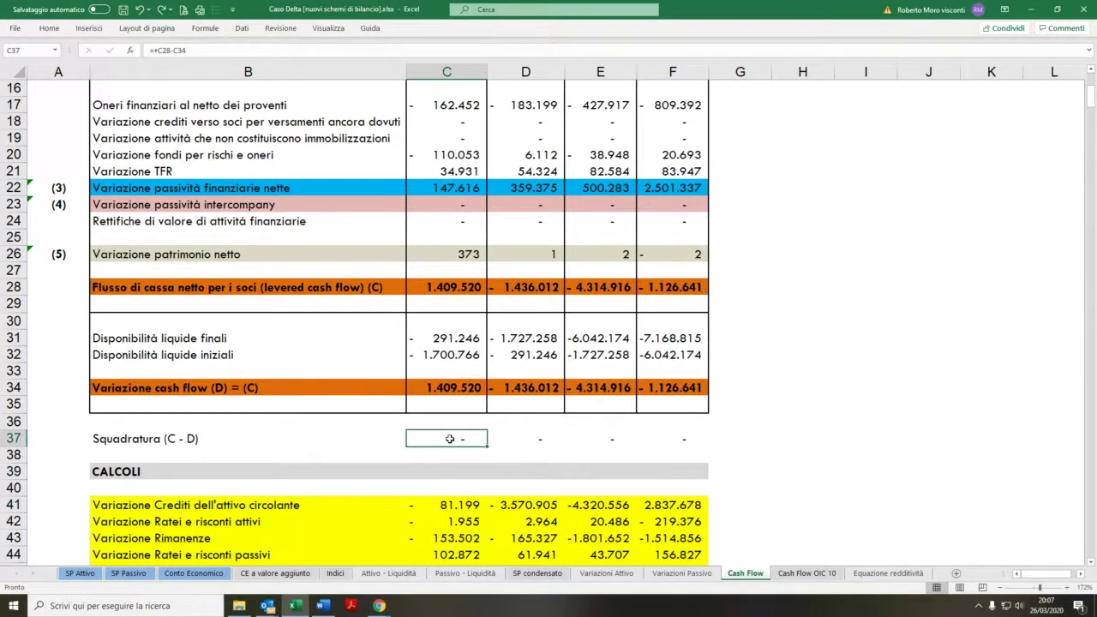
# Step: Switch to Flussi di cassa.doc in Word to review the complete cash flow scheme and the Δ Liquidità table, and return to the Excel workbook
pyautogui.moveTo(321, 604)
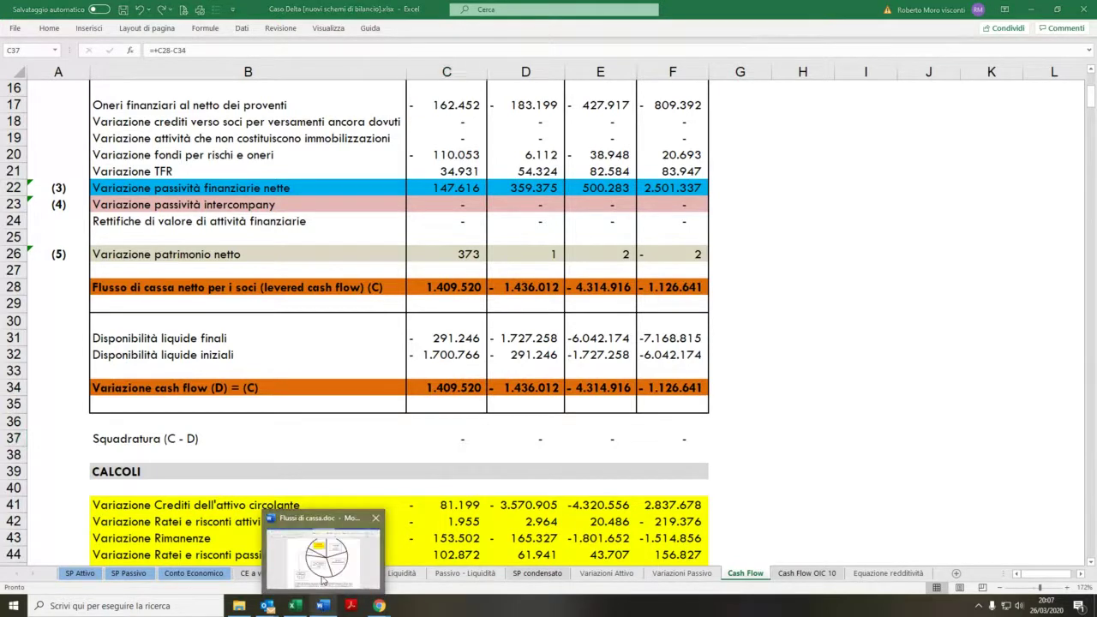
pyautogui.click(322, 581)
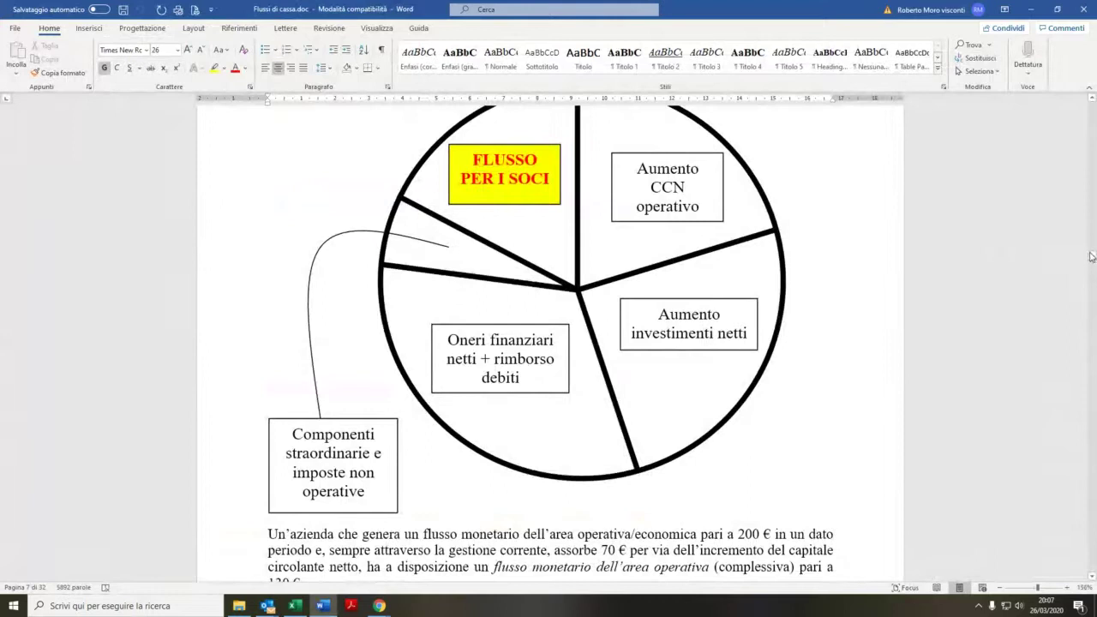
pyautogui.moveTo(1091, 258); pyautogui.dragTo(1091, 225)
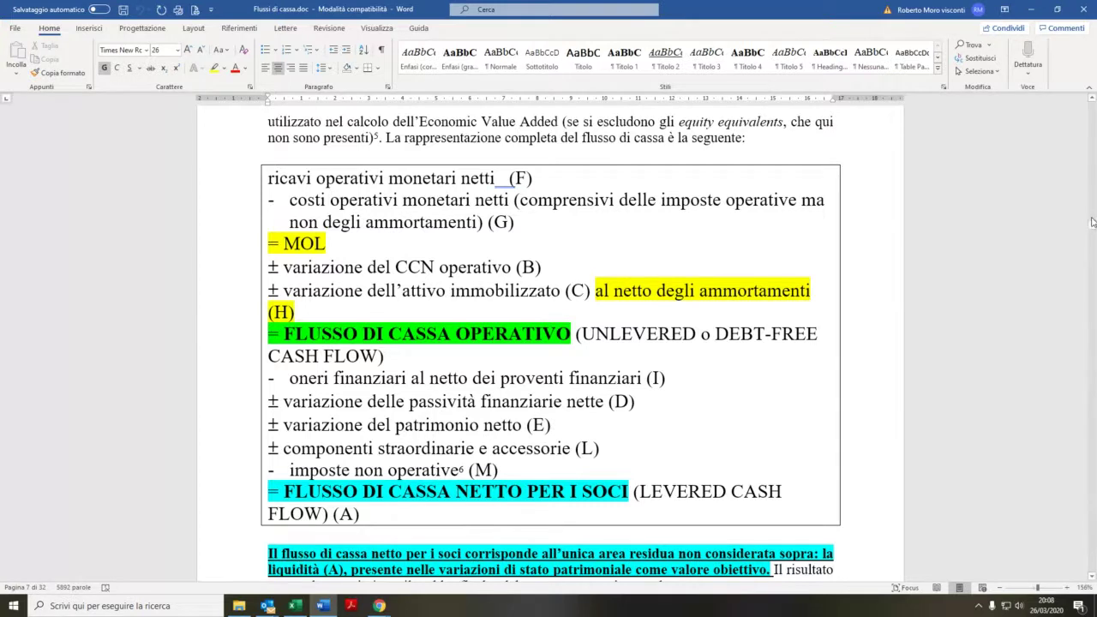
pyautogui.moveTo(1091, 222); pyautogui.dragTo(1092, 197)
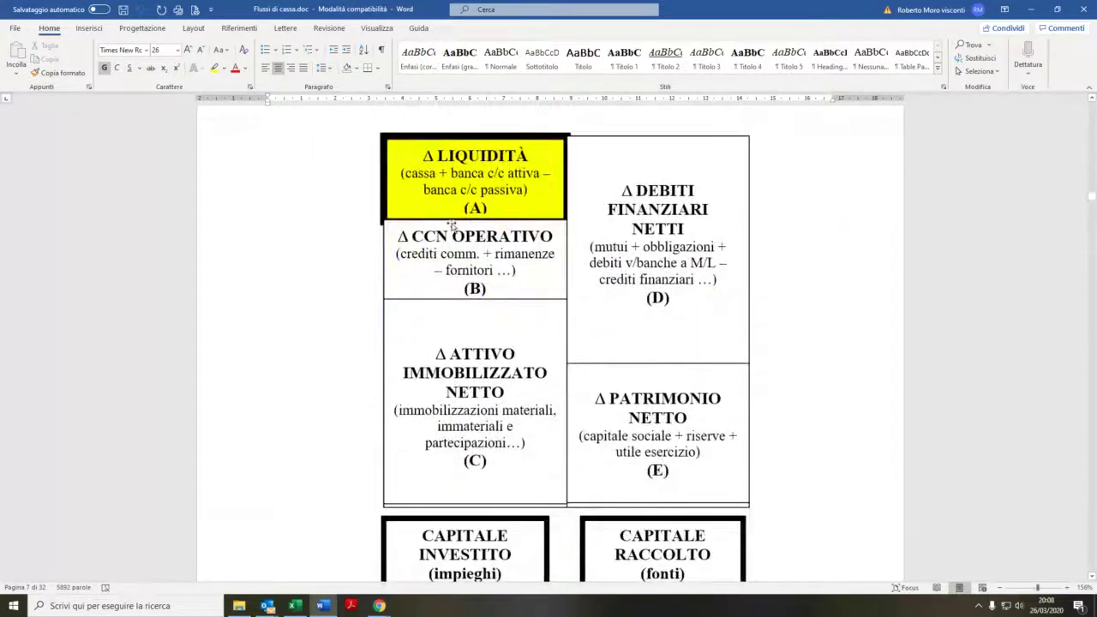
pyautogui.moveTo(297, 606)
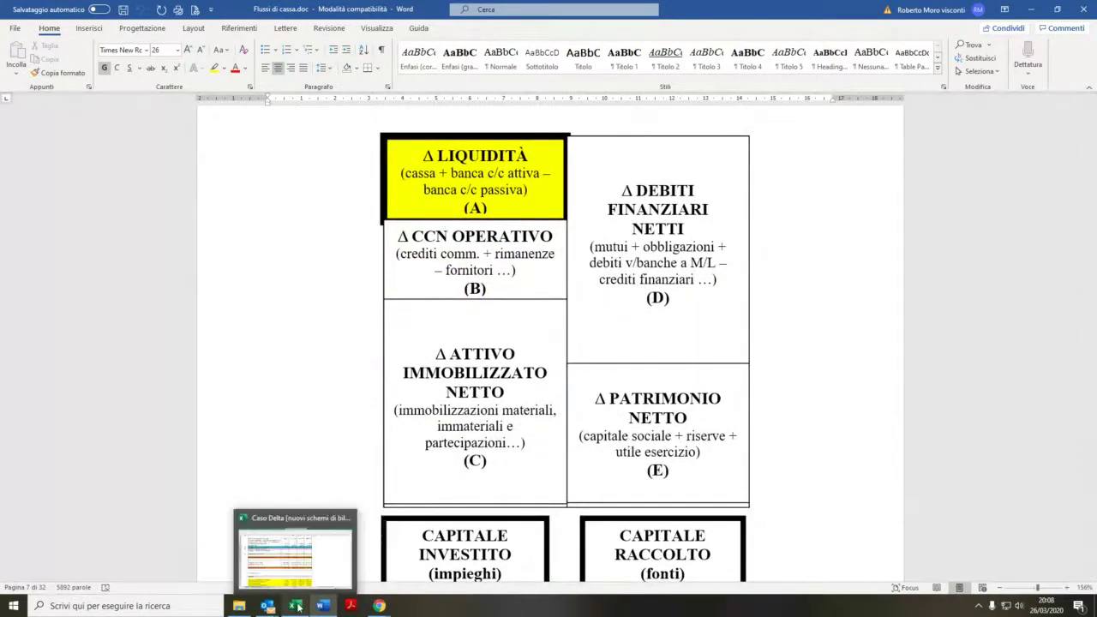
pyautogui.click(308, 561)
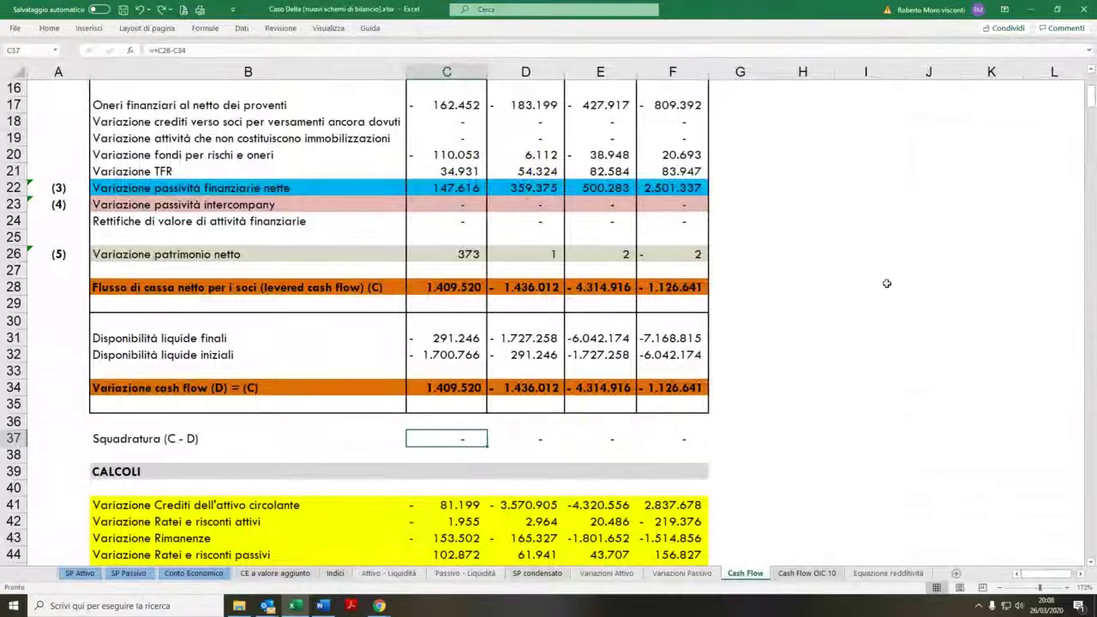